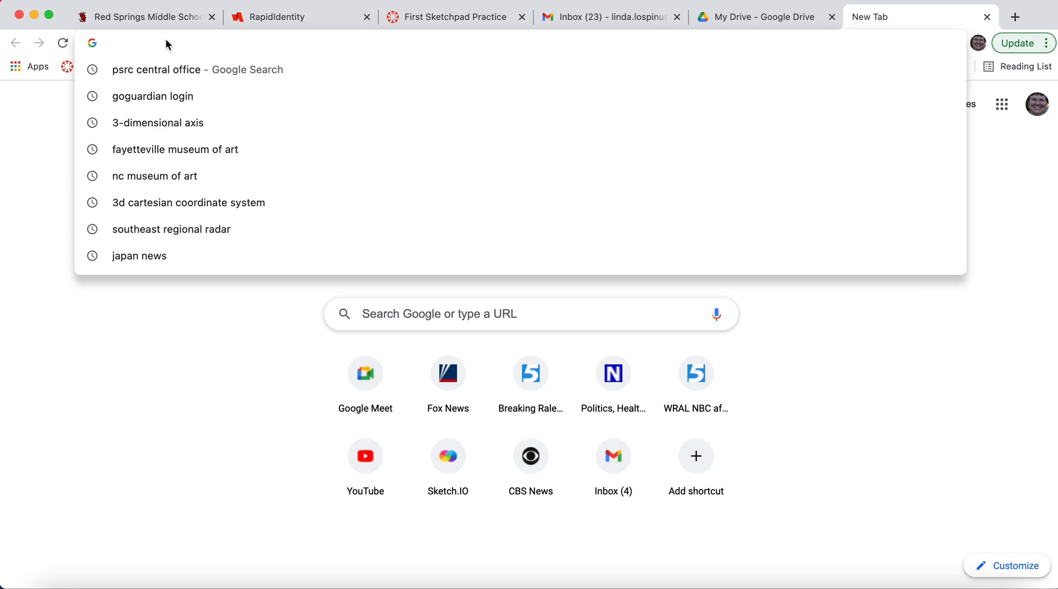
type("ww")
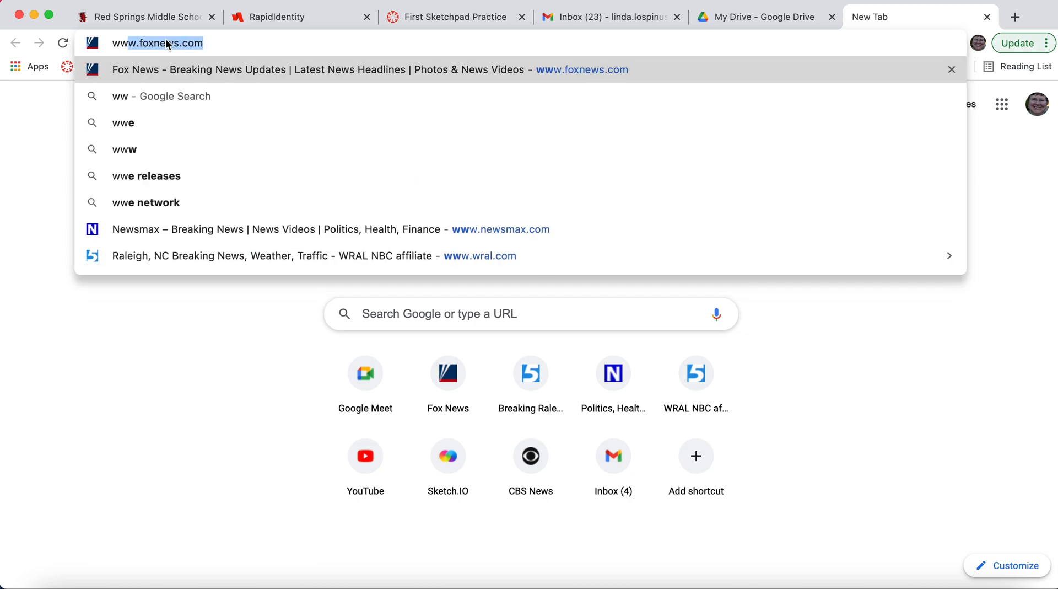
type("w.ske")
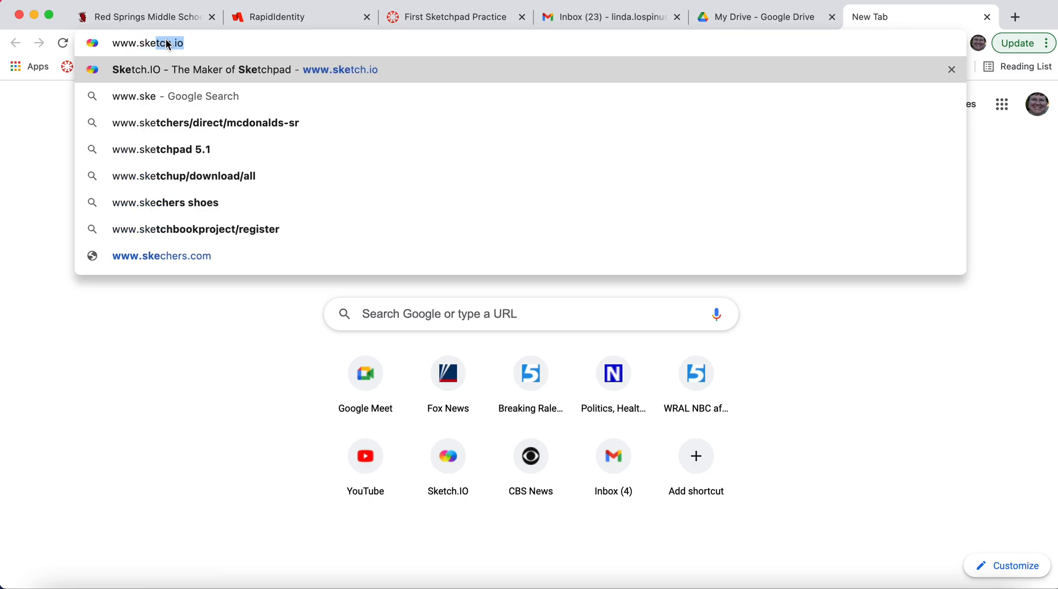
type("tch.io")
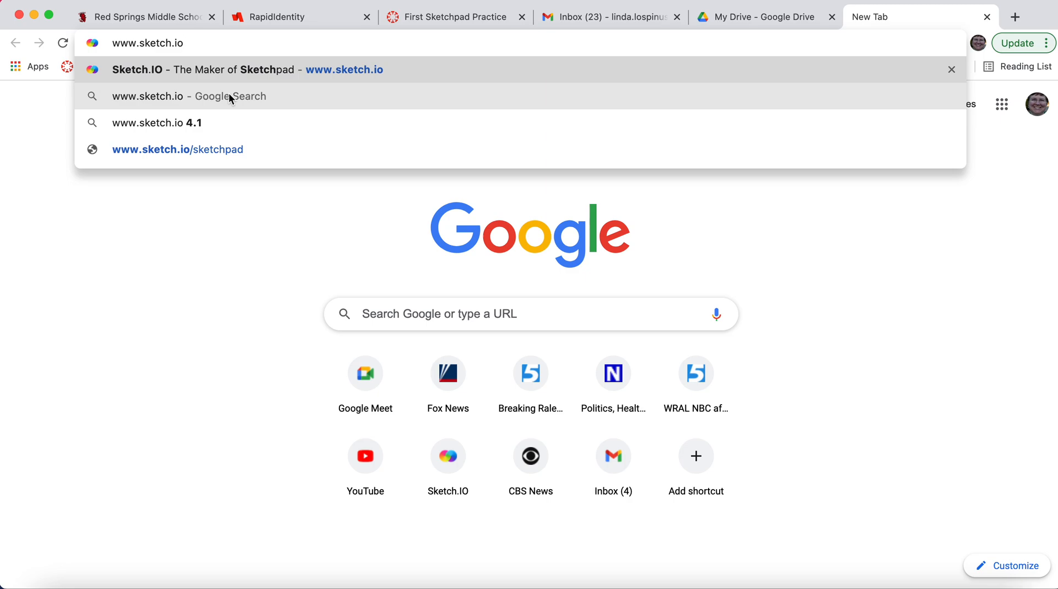
key("Return")
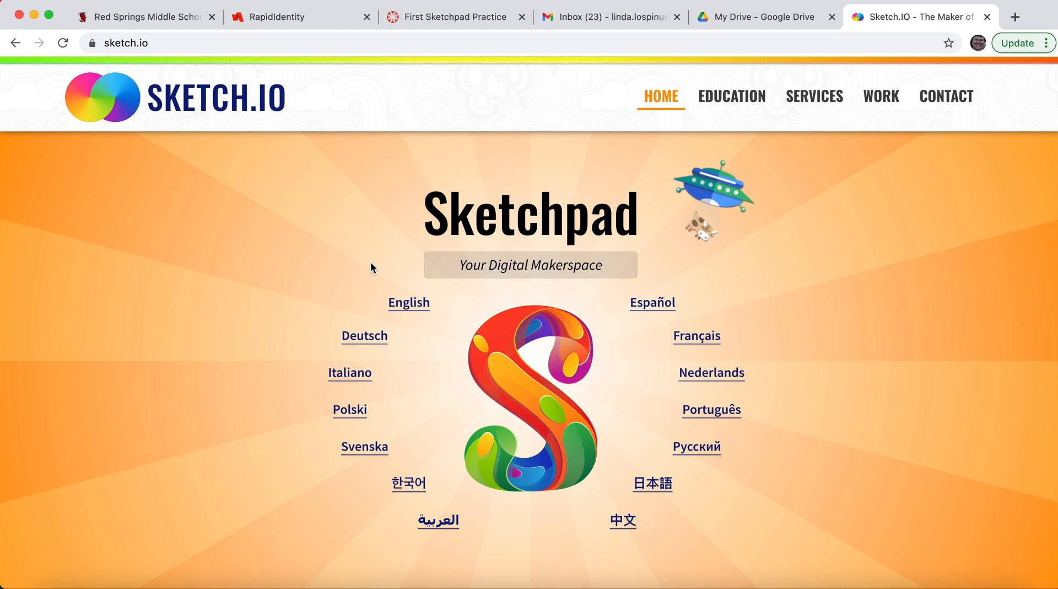
left_click(415, 303)
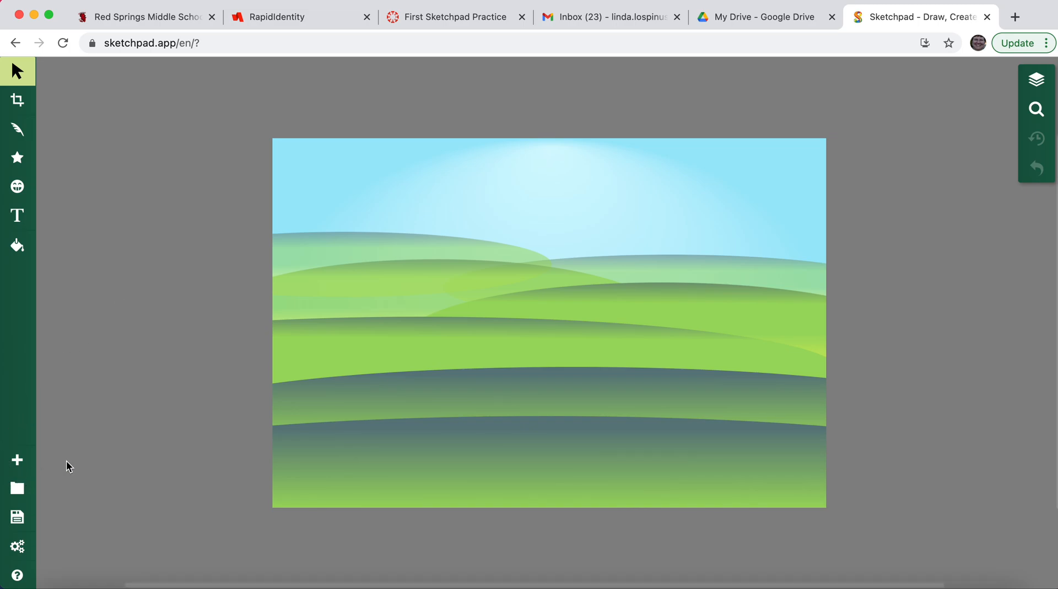
- Create a new blank canvas 750 px wide and 500 px high
left_click(25, 461)
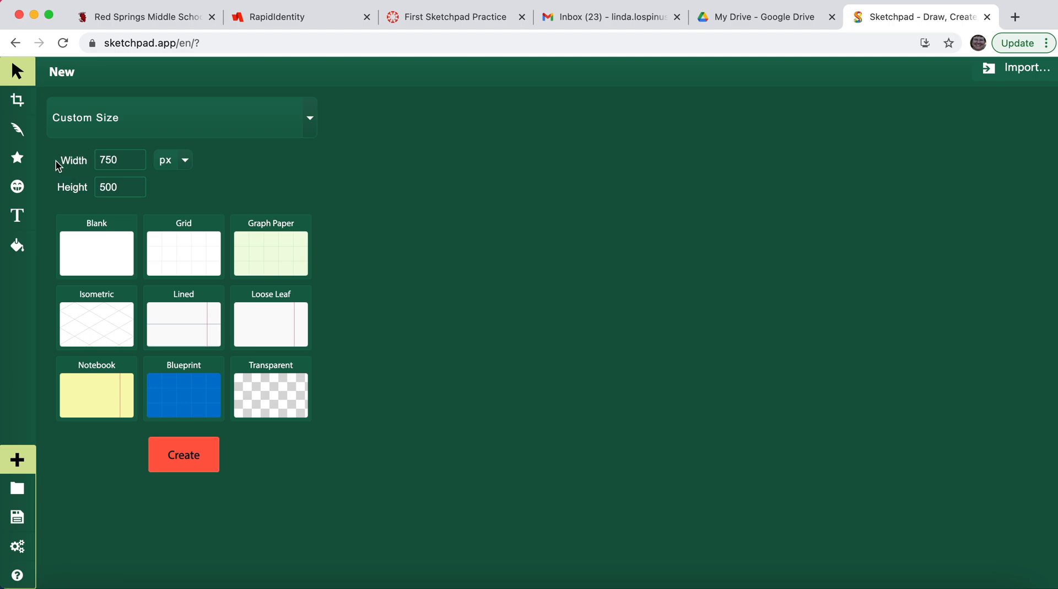
double_click(108, 158)
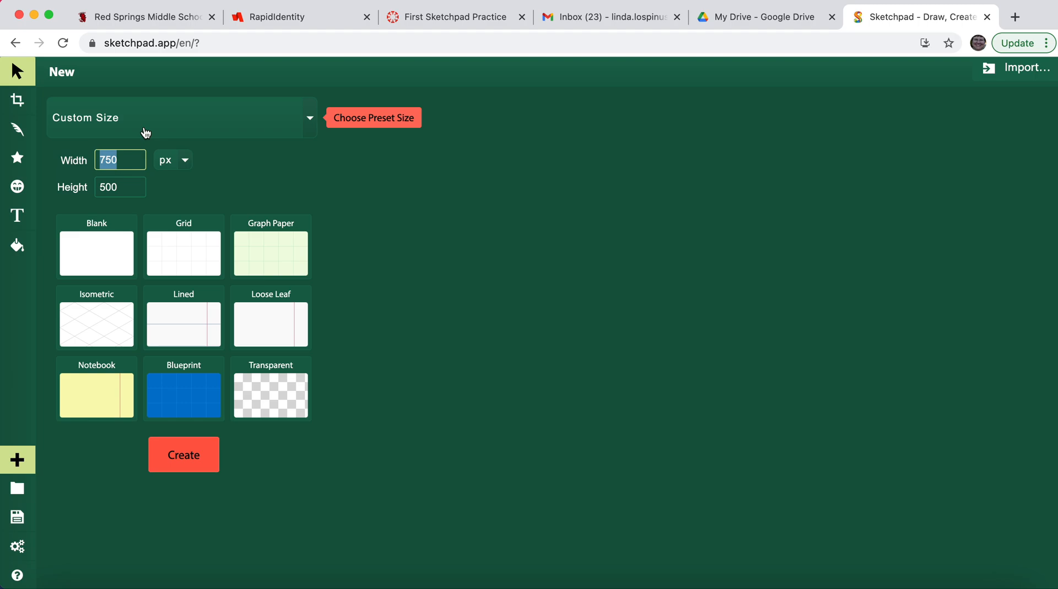
type("750")
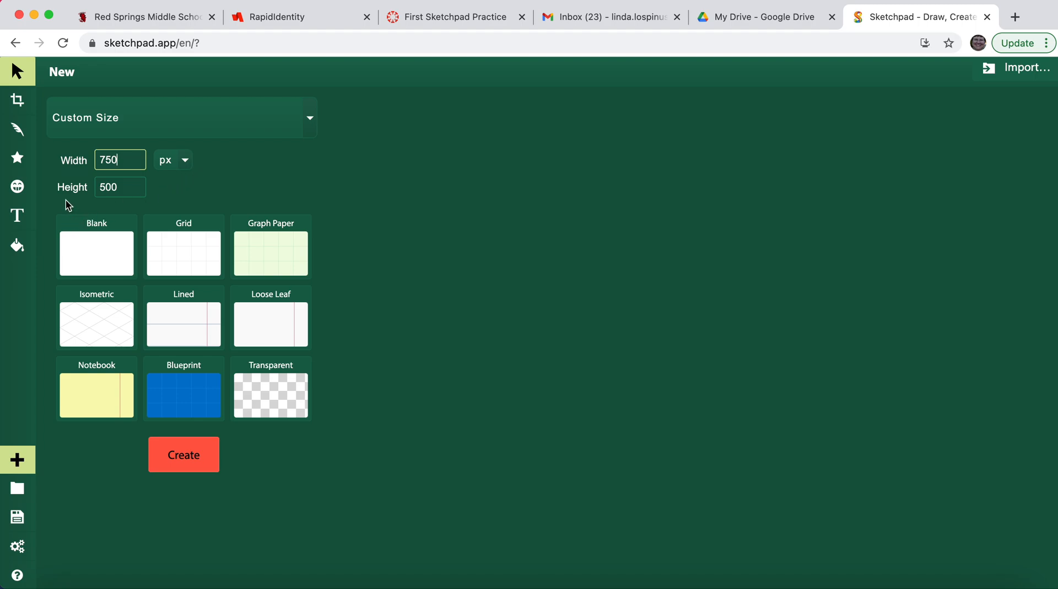
double_click(107, 188)
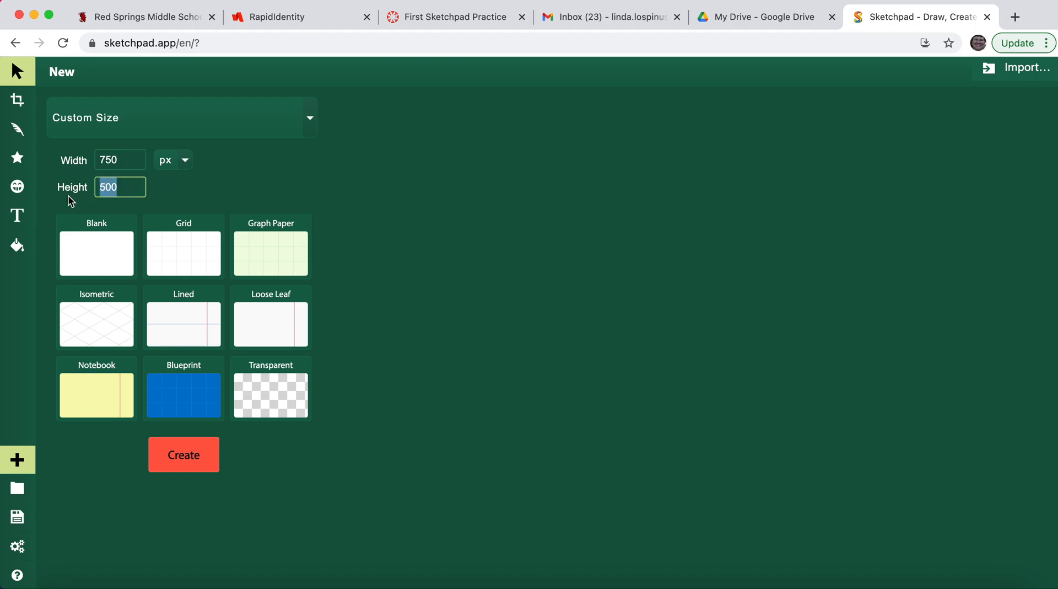
type("500")
left_click(94, 257)
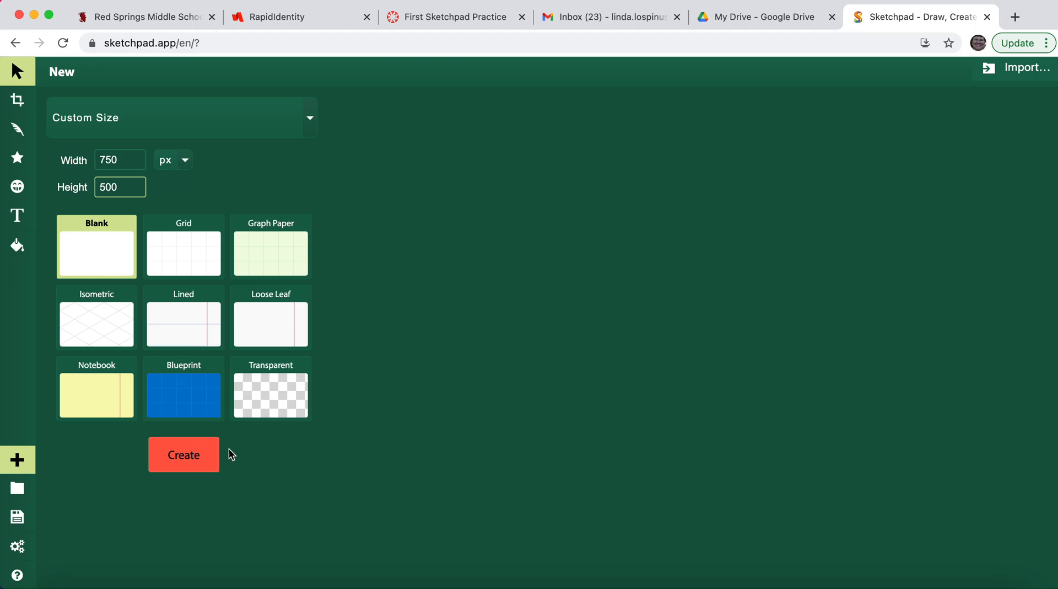
left_click(176, 457)
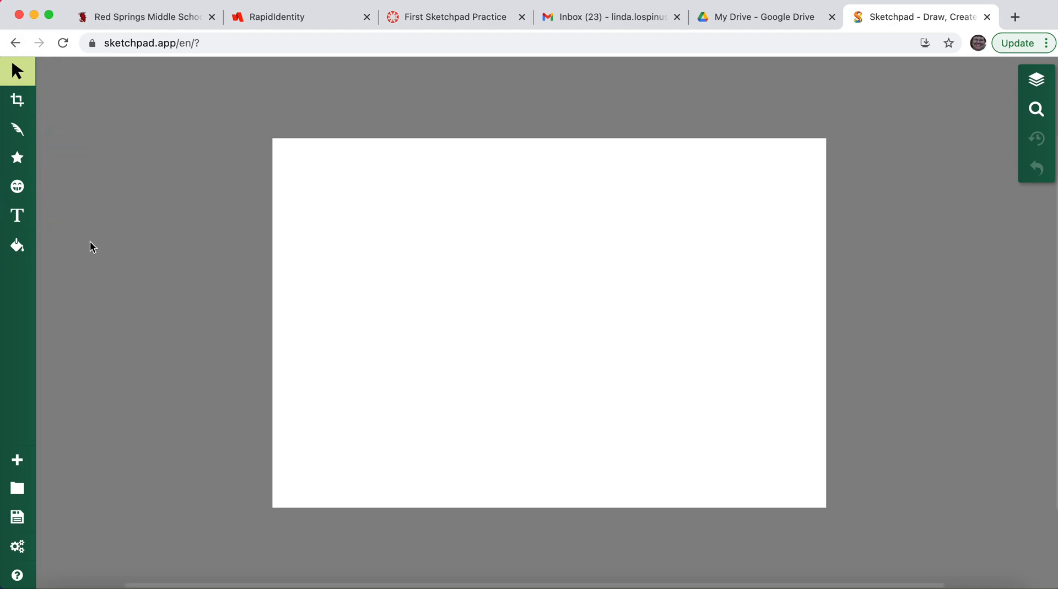
- Fill the blank canvas with the blue-purple-pink-orange-yellow linear gradient preset using Vector Fill
left_click(17, 246)
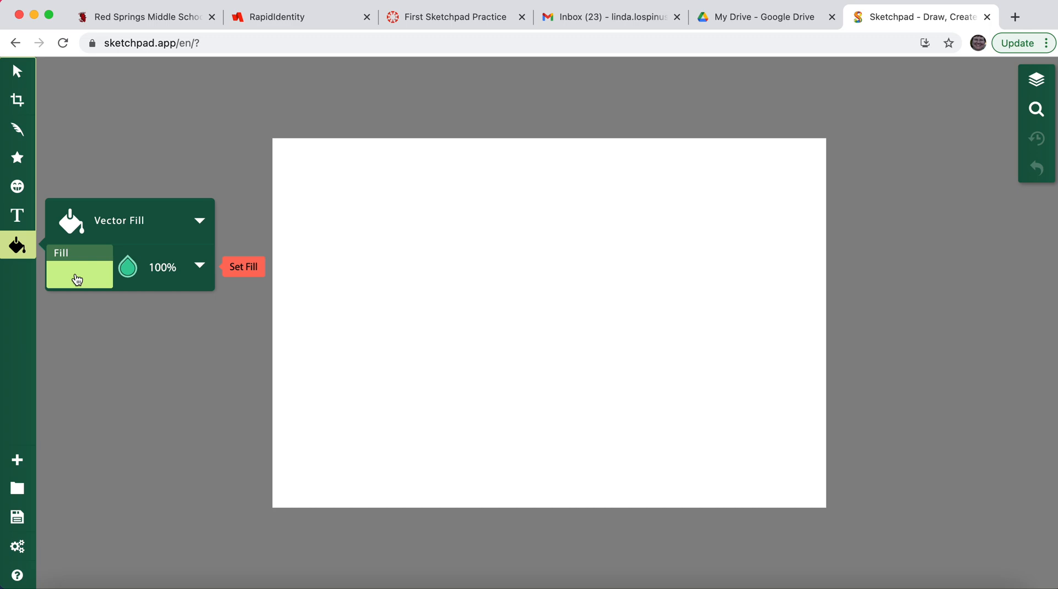
left_click(72, 278)
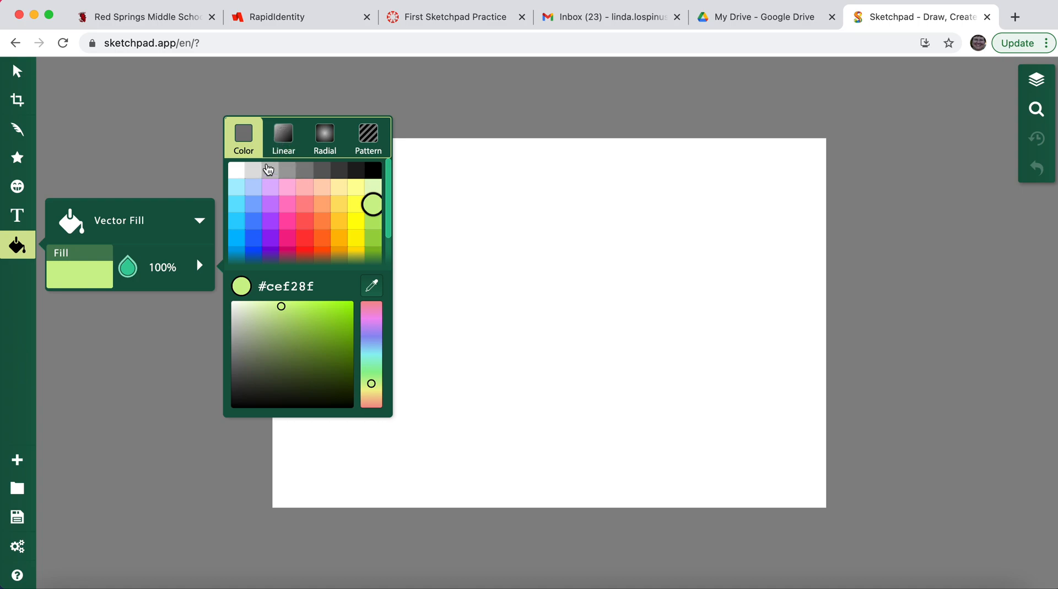
left_click(282, 139)
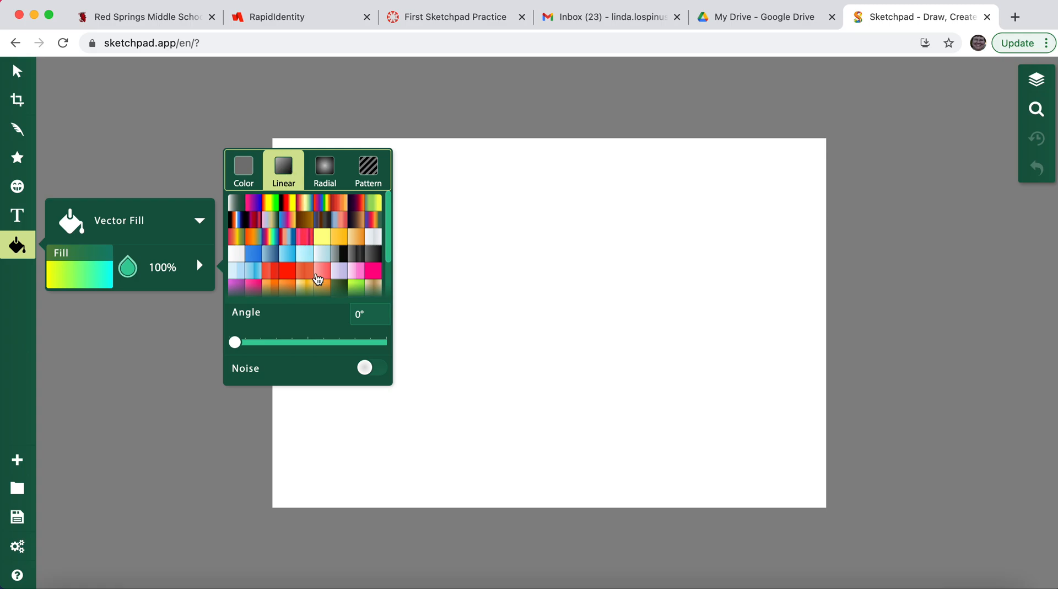
left_click(254, 207)
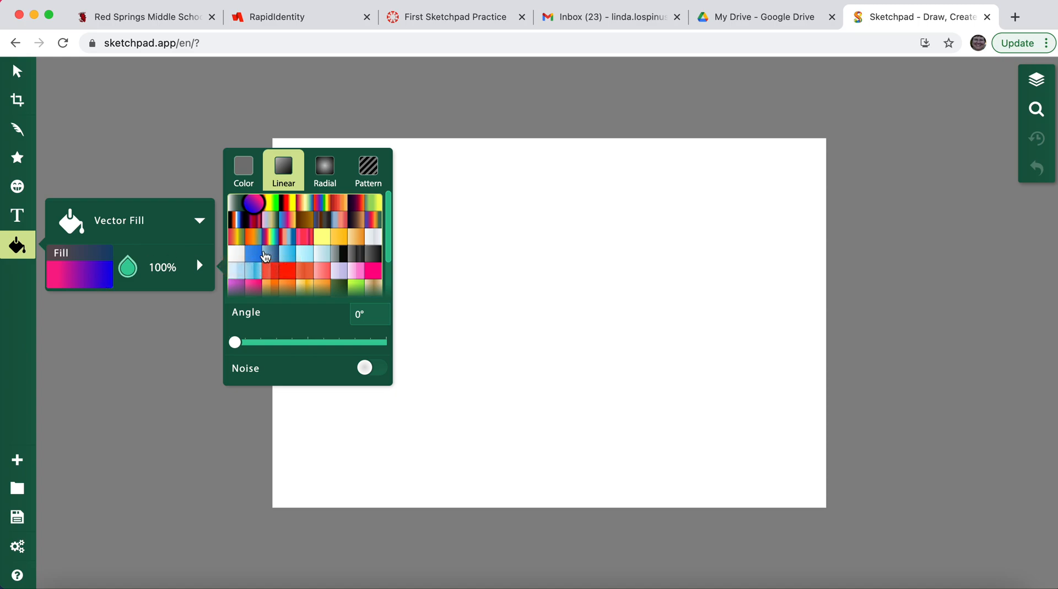
left_click(288, 222)
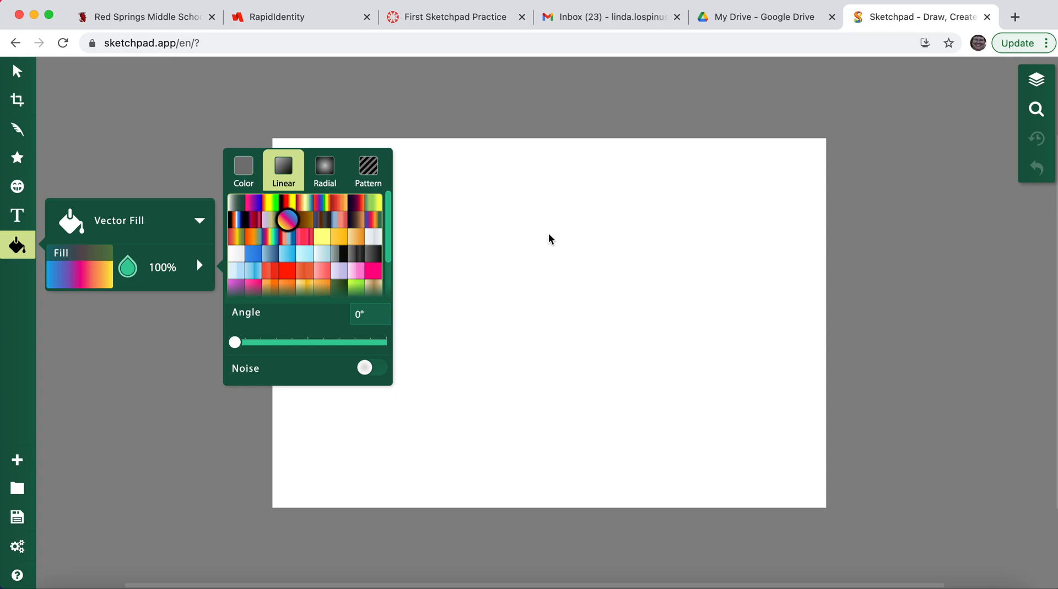
left_click(549, 238)
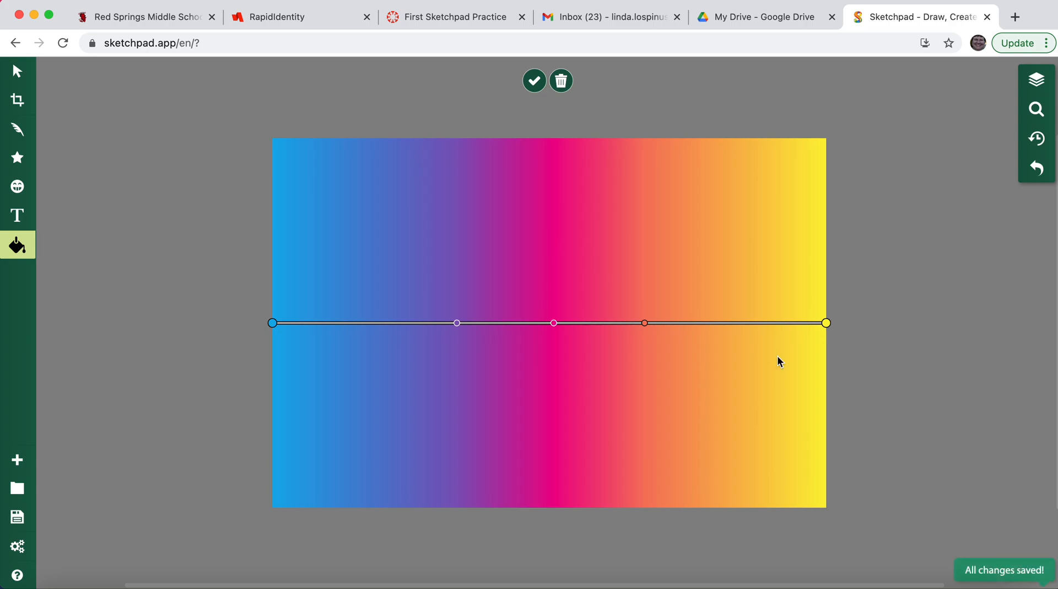
- Turn the gradient nearly vertical with yellow at the canvas top and blue below its bottom edge, shift its three middle colour stops, and finish editing
left_click_drag(826, 323, 618, 143)
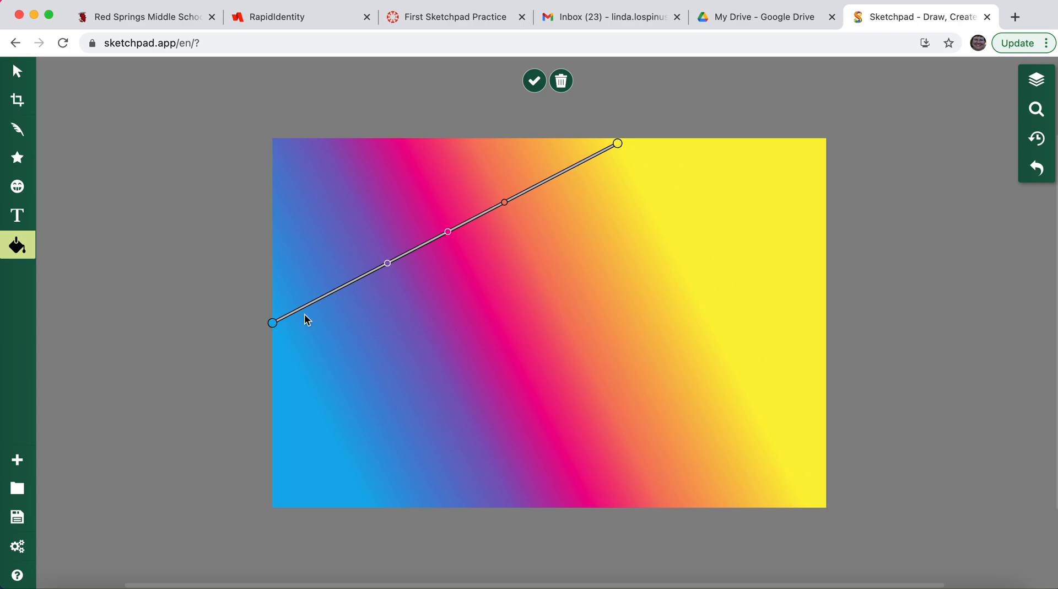
left_click_drag(272, 323, 584, 550)
left_click_drag(592, 417, 589, 466)
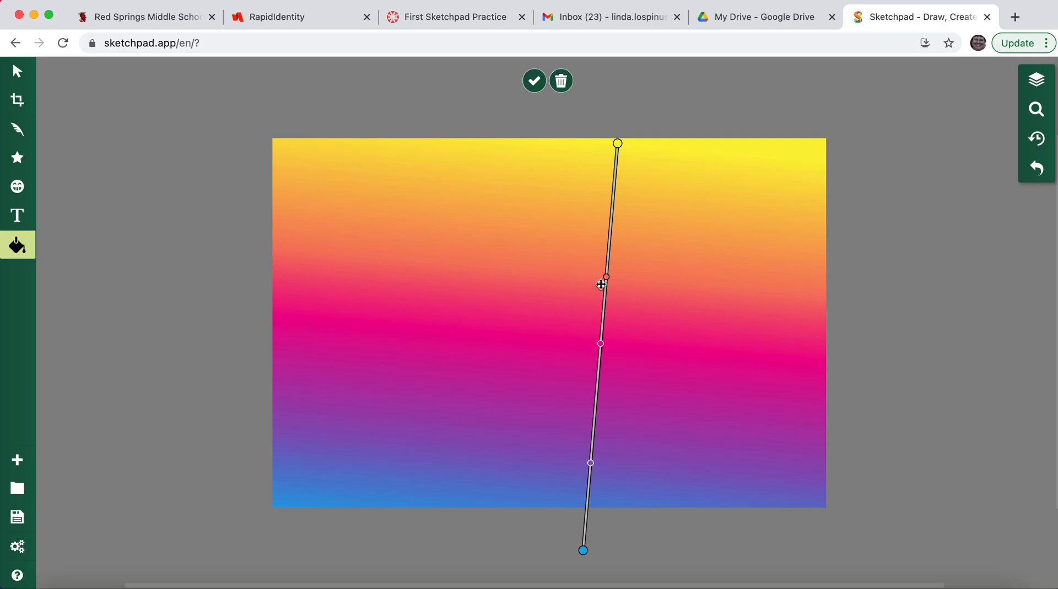
left_click_drag(606, 277, 618, 210)
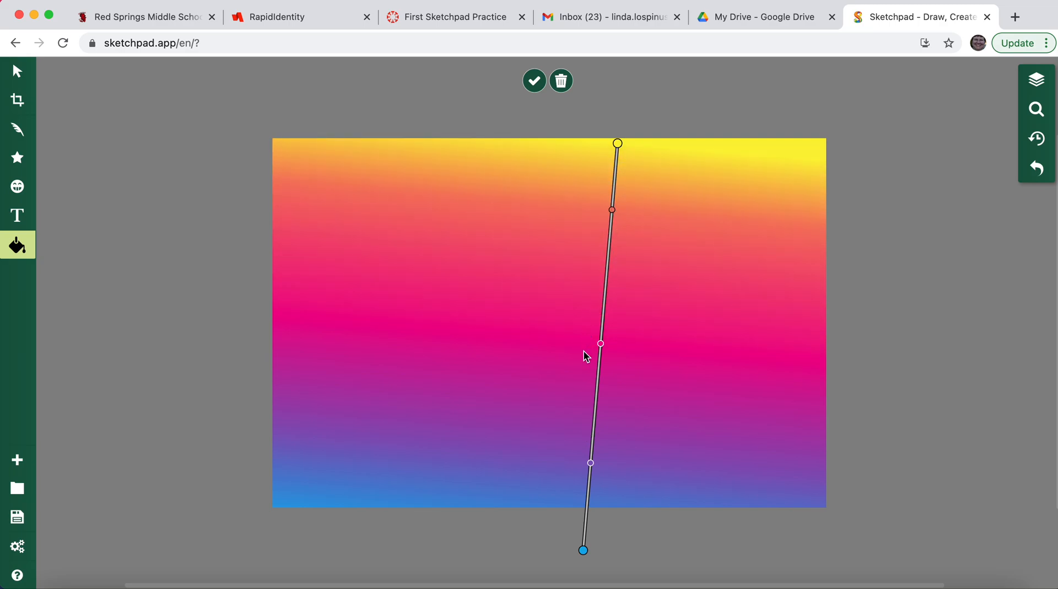
mouse_move(601, 343)
left_mouse_down()
mouse_move(602, 300)
mouse_move(599, 328)
left_mouse_up()
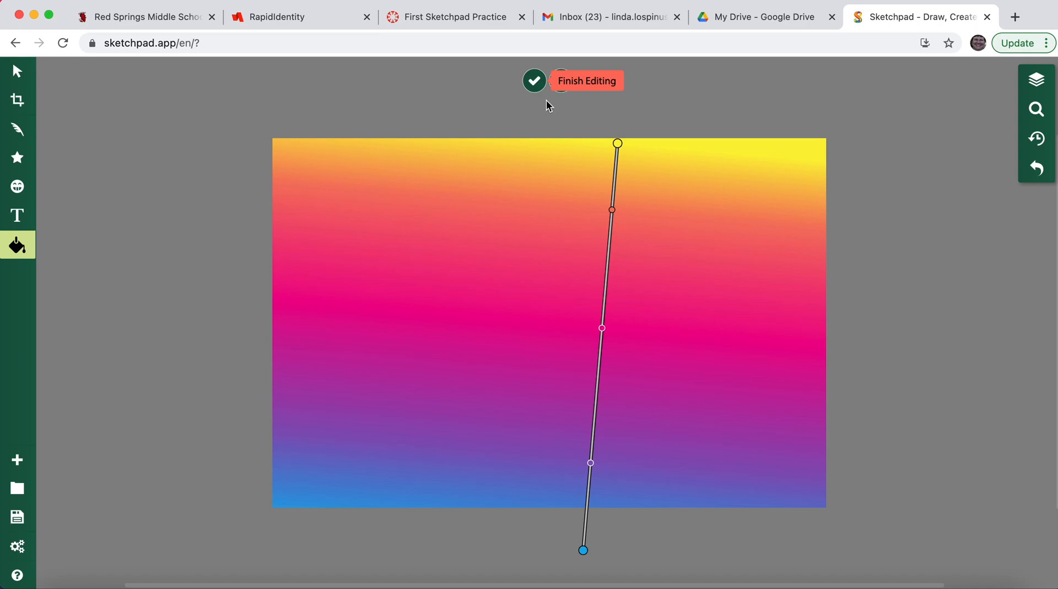
left_click(663, 82)
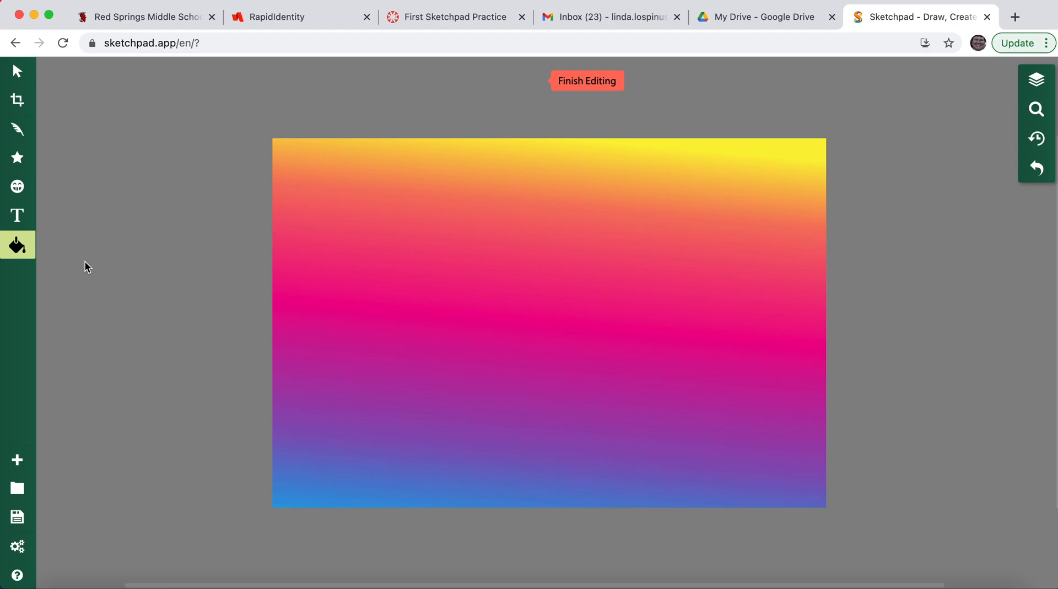
- Refill the canvas with the dark-red-to-peach linear gradient and run it diagonally from the canvas's lower-left to its upper-right corner
left_click(16, 246)
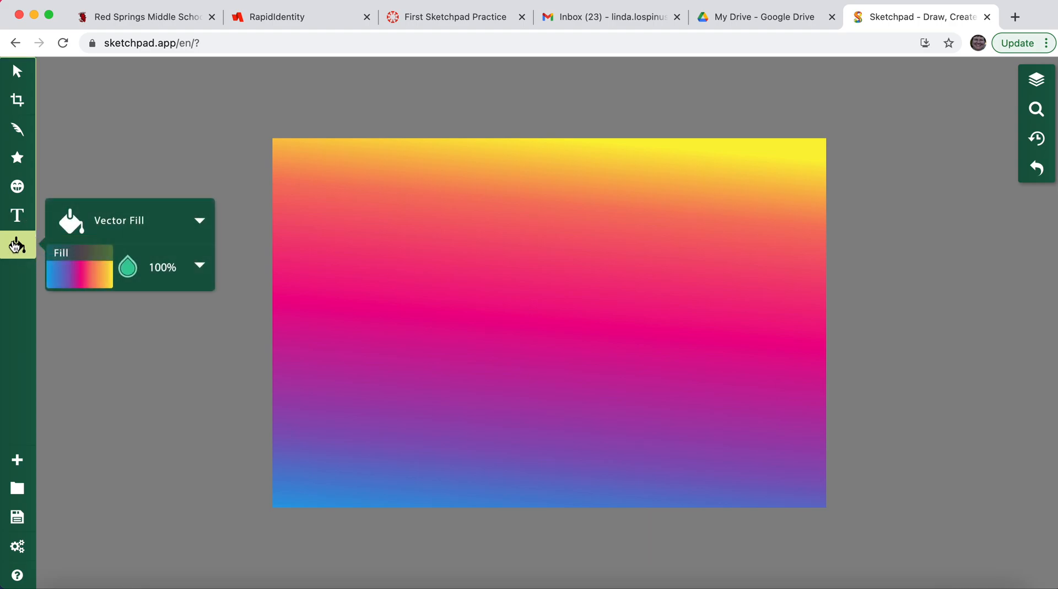
left_click(75, 281)
left_click(339, 203)
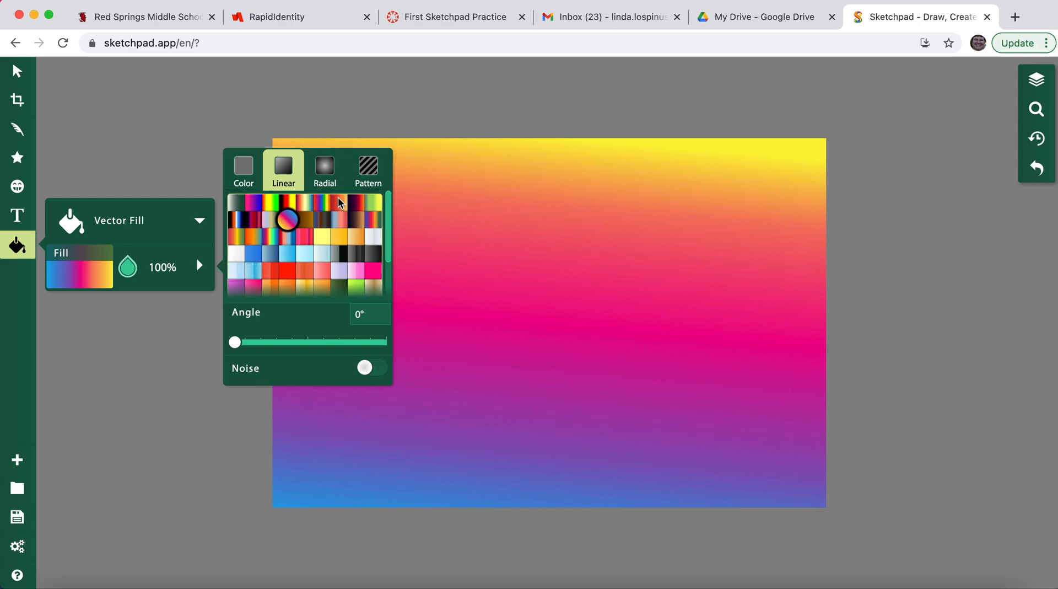
left_click(578, 245)
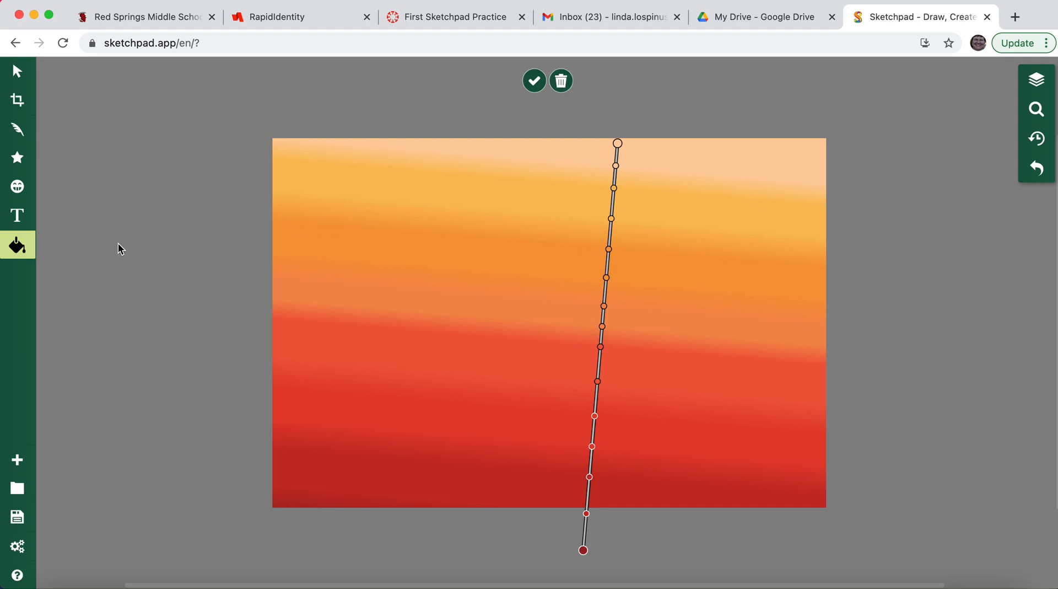
left_click_drag(618, 144, 813, 151)
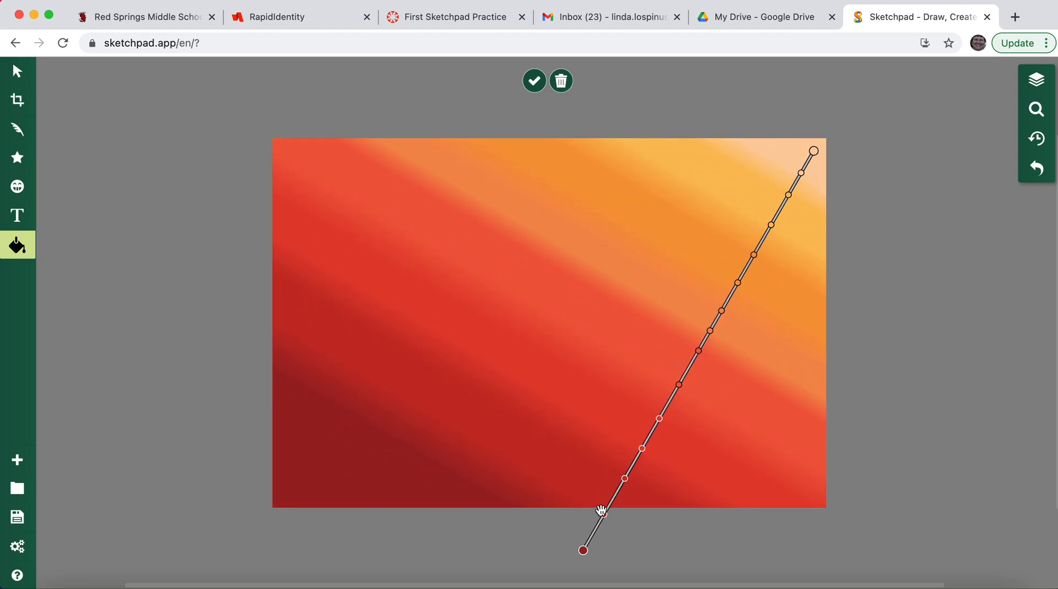
left_click_drag(585, 549, 303, 513)
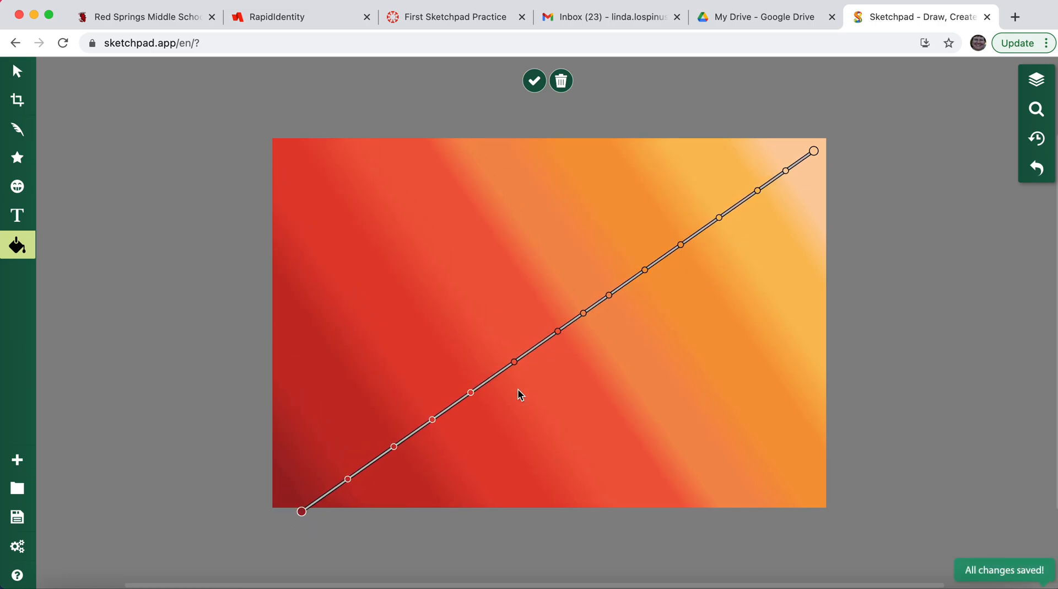
left_click(535, 81)
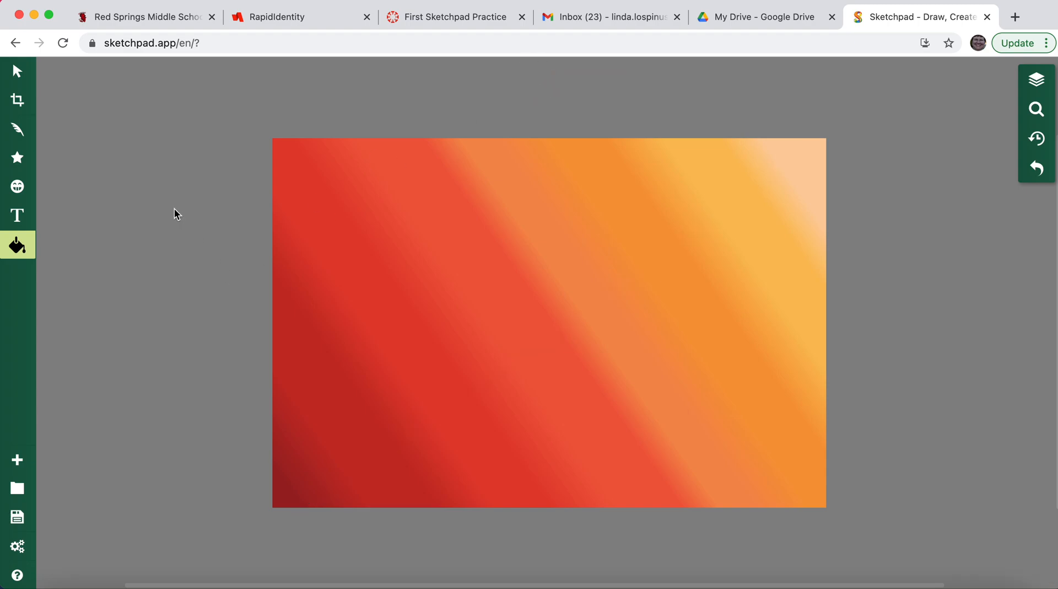
- Select the filled background and try other linear gradient presets in its fill settings, ending on the rainbow with purple-blue ends
left_click(17, 71)
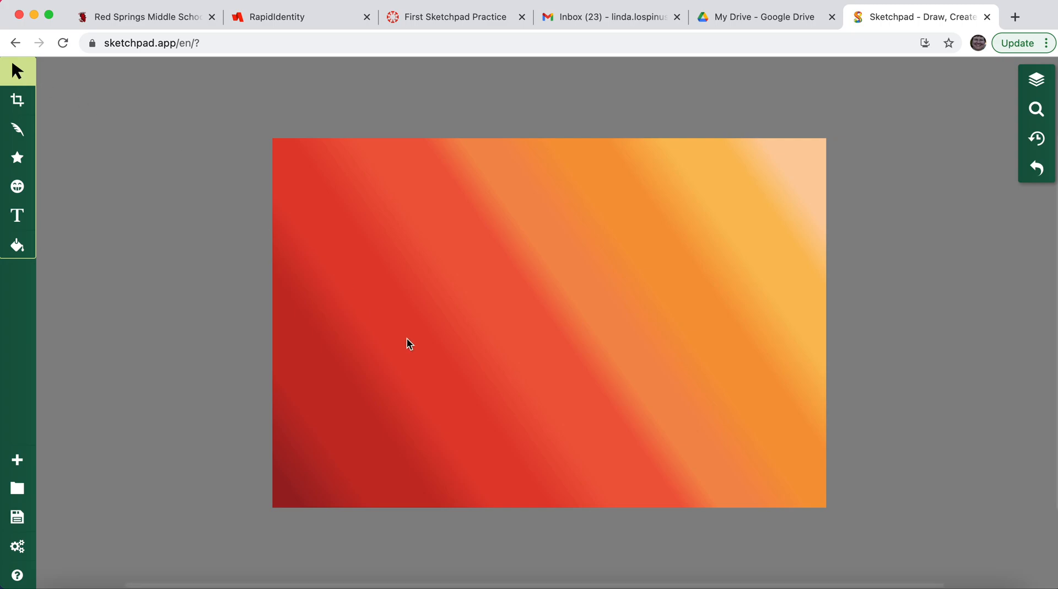
left_click(529, 305)
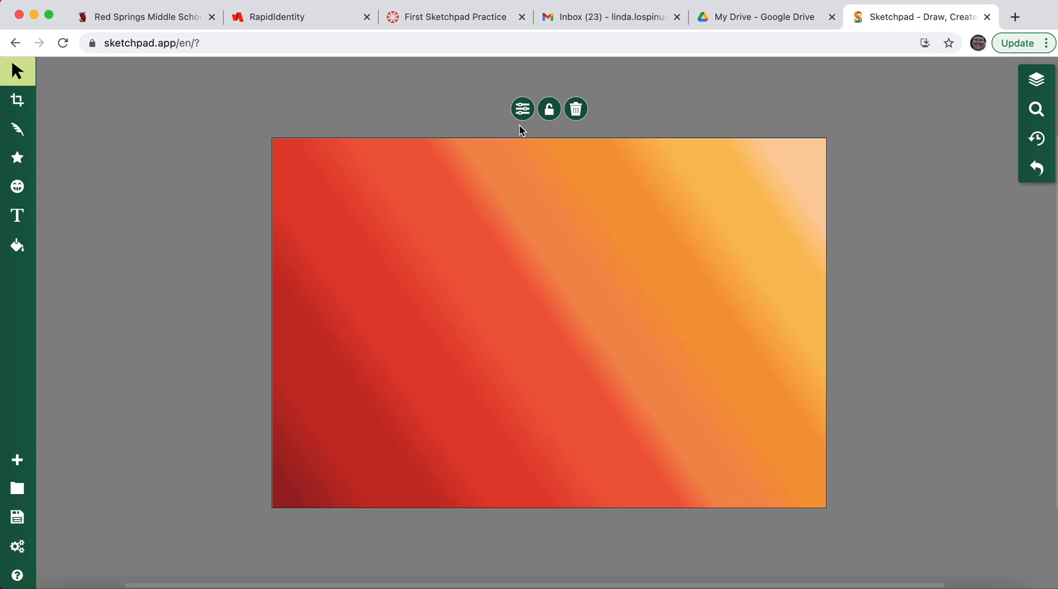
left_click(523, 110)
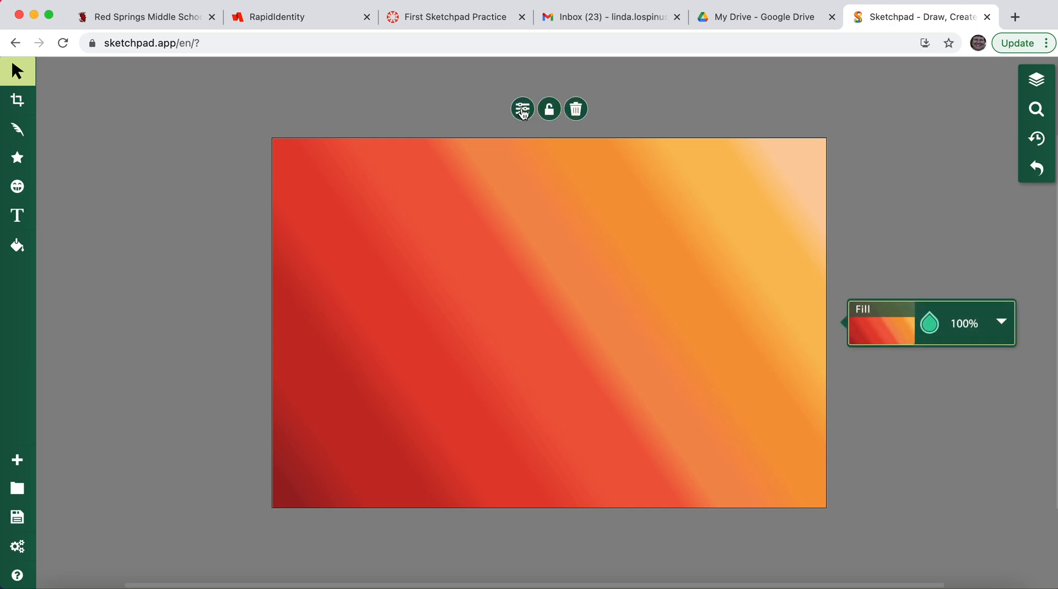
left_click(885, 334)
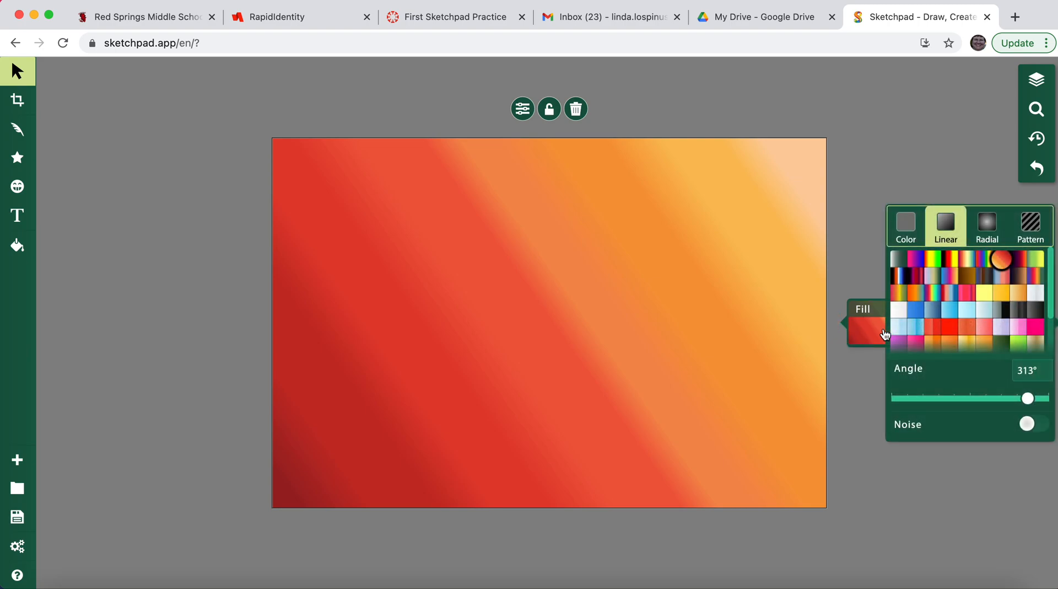
left_click(950, 293)
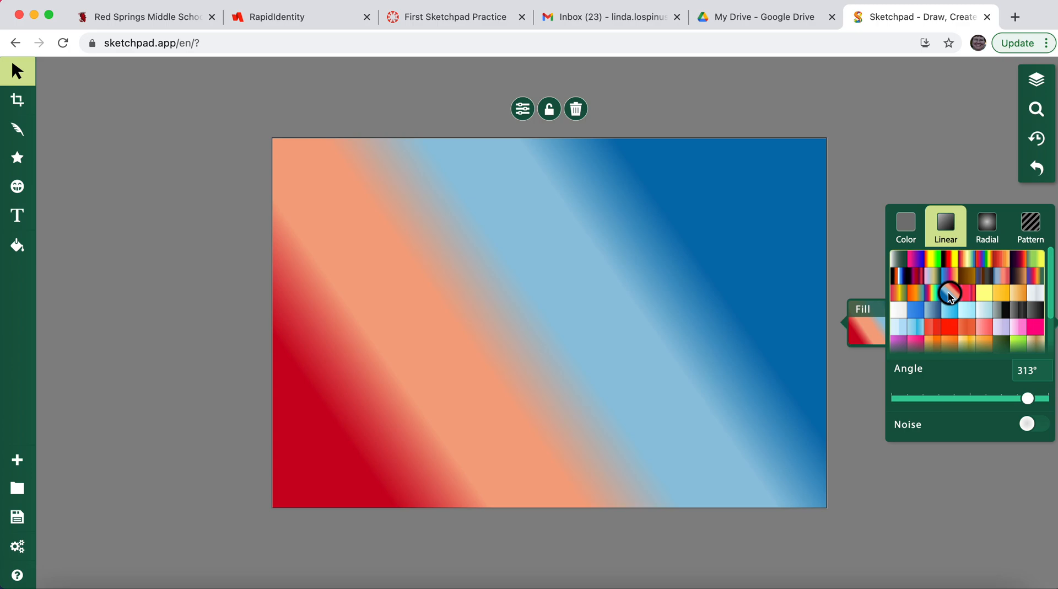
left_click(916, 276)
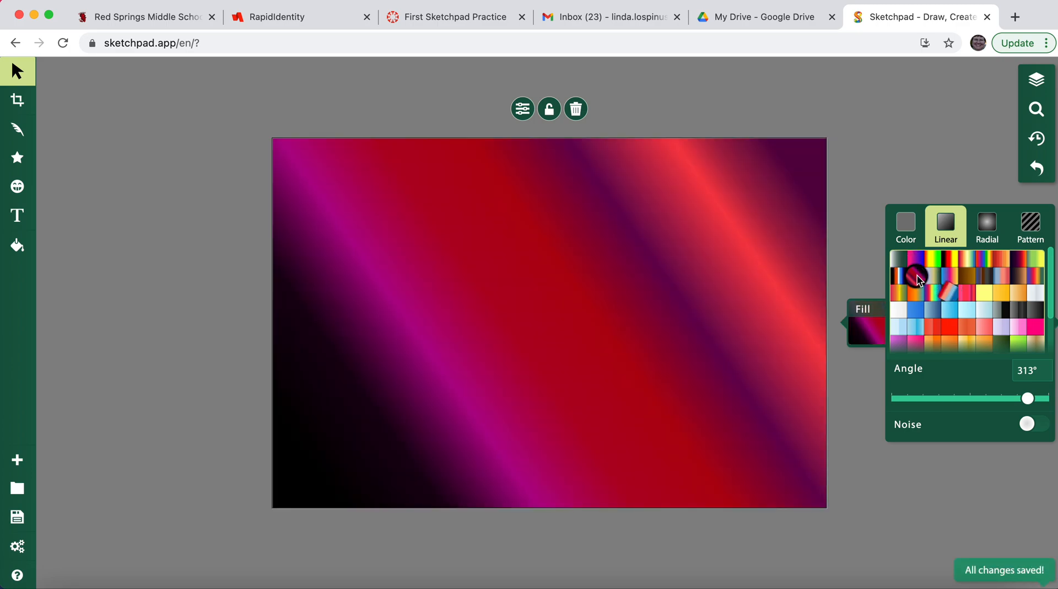
left_click(934, 294)
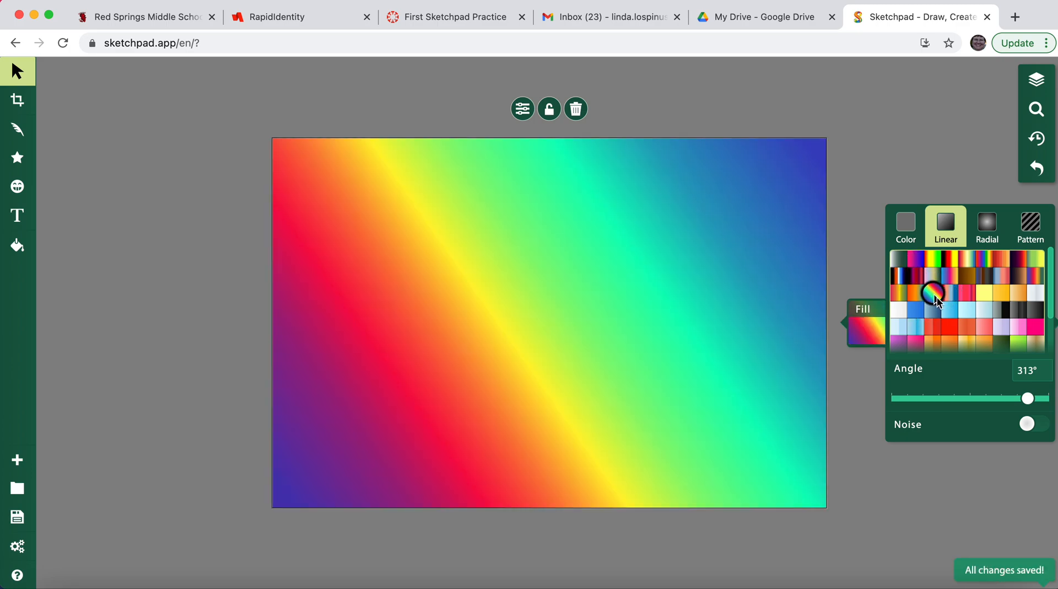
- Try further linear gradient presets on the background, ending on the slate-blue, green and yellow one, and open the canvas crop and size settings
left_click(1034, 275)
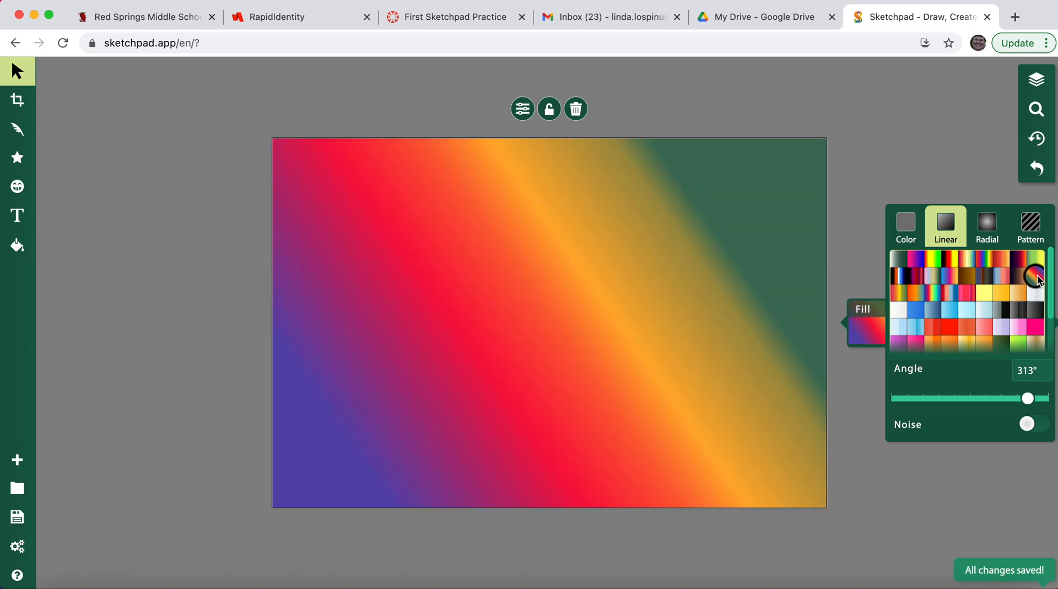
left_click(1007, 261)
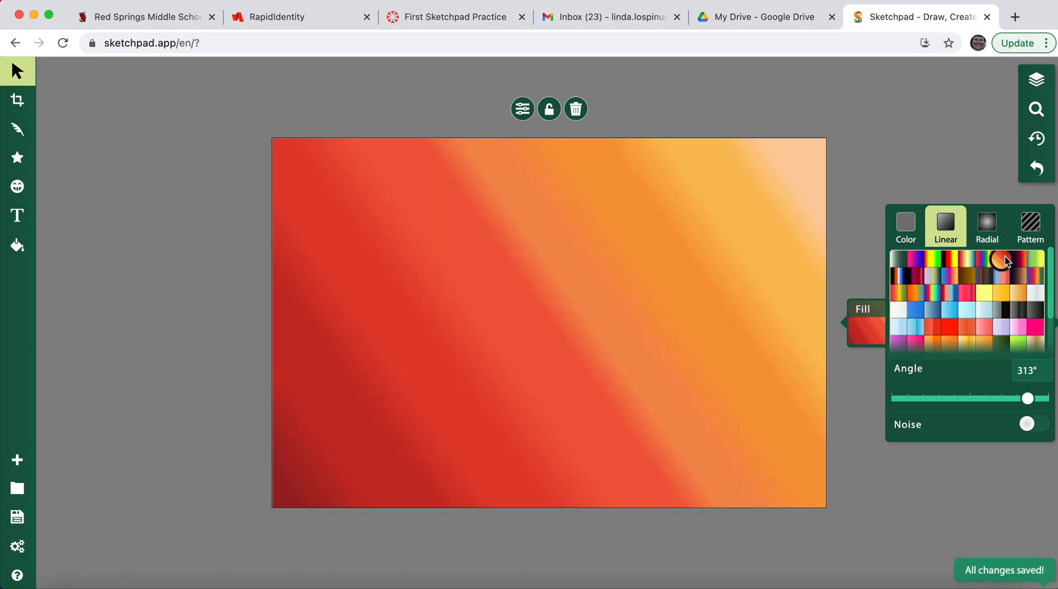
left_click(1038, 259)
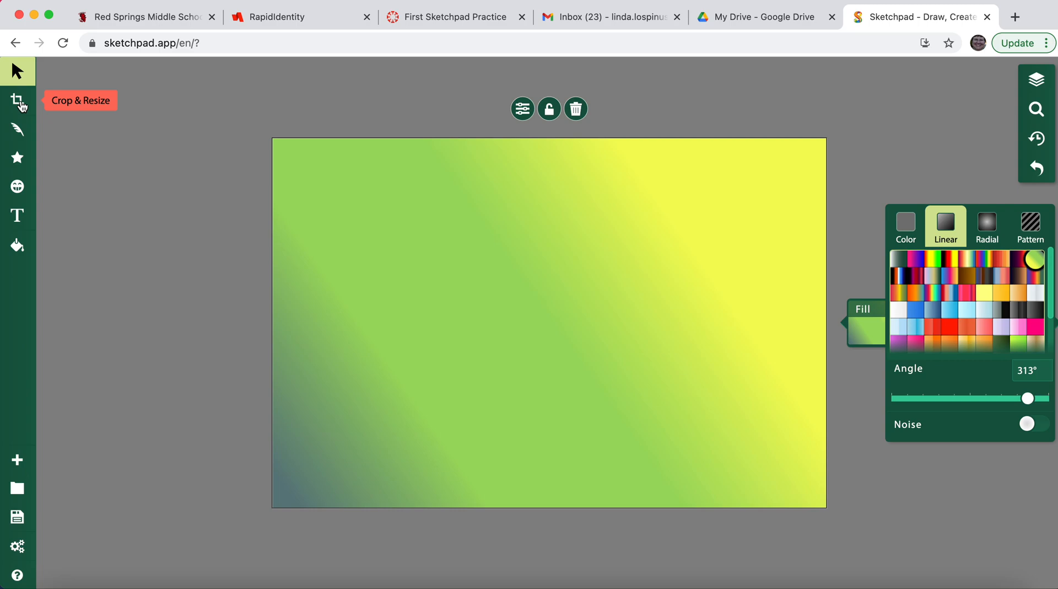
left_click(18, 101)
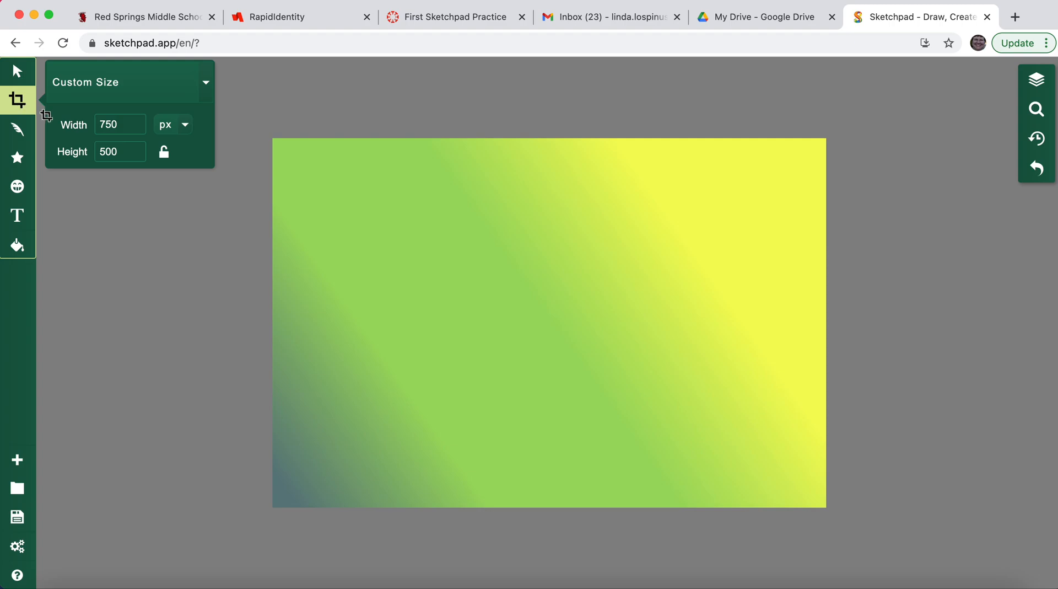
- Paint a loose zigzag across the middle of the canvas and off its right edge with the Paintbrush in purple #9123f3
left_click(15, 132)
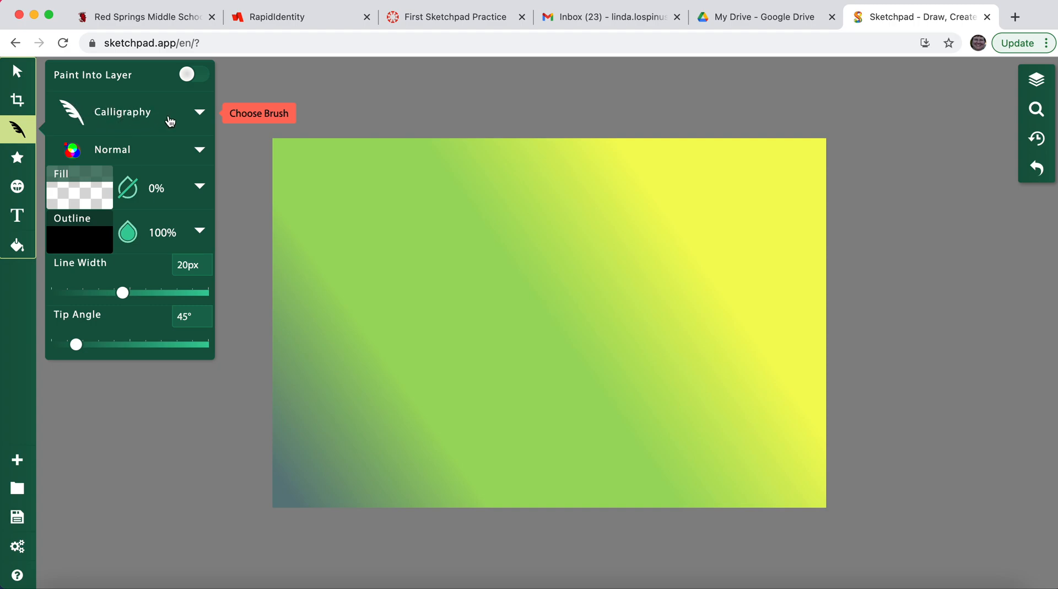
left_click(202, 113)
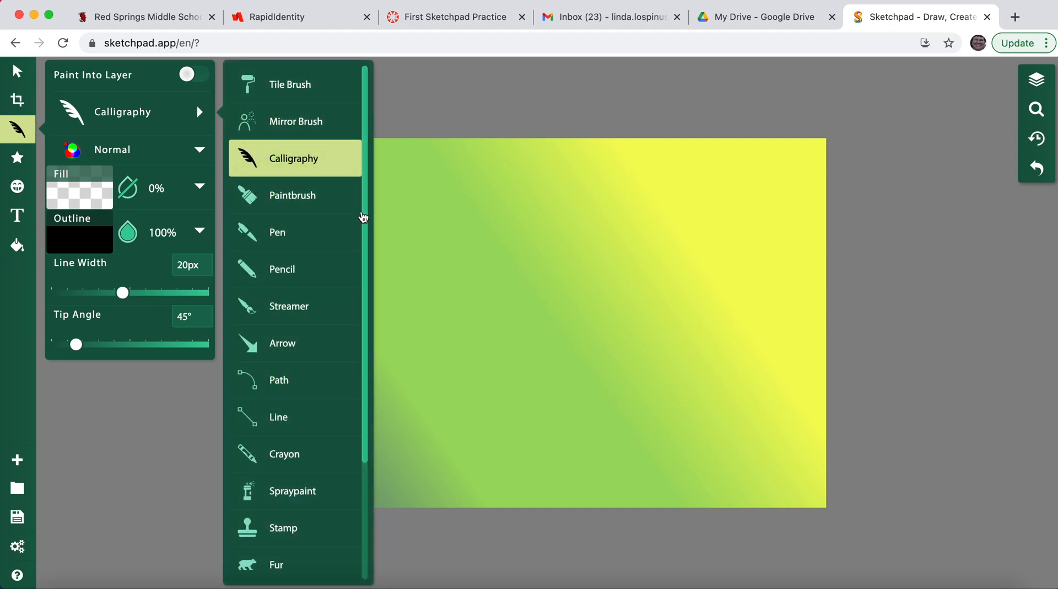
mouse_move(364, 212)
left_mouse_down()
mouse_move(377, 378)
mouse_move(364, 175)
mouse_move(380, 358)
mouse_move(368, 220)
mouse_move(366, 314)
mouse_move(362, 194)
left_mouse_up()
left_click(358, 193)
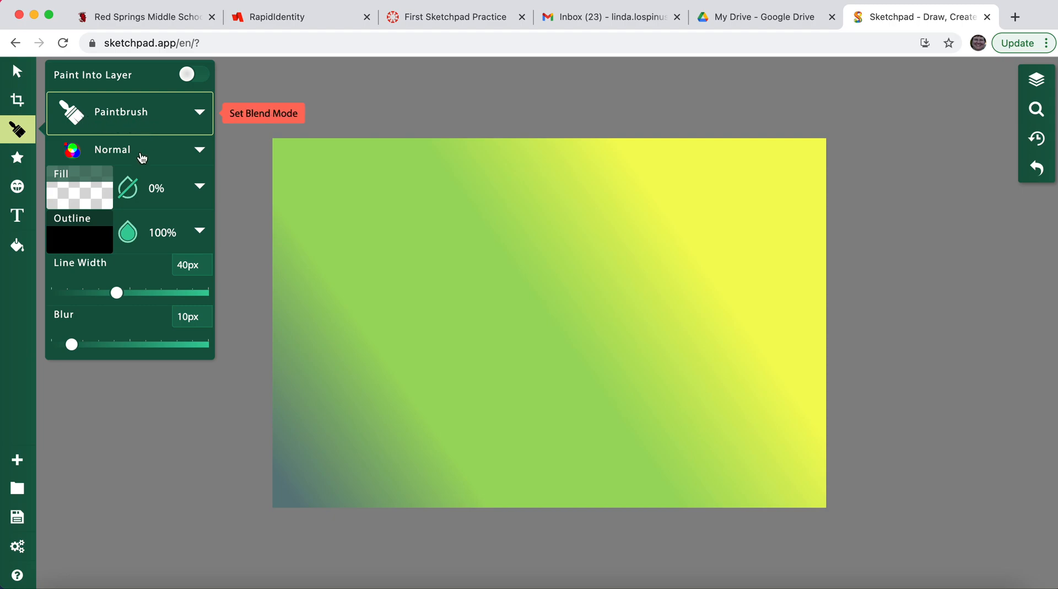
left_click(80, 240)
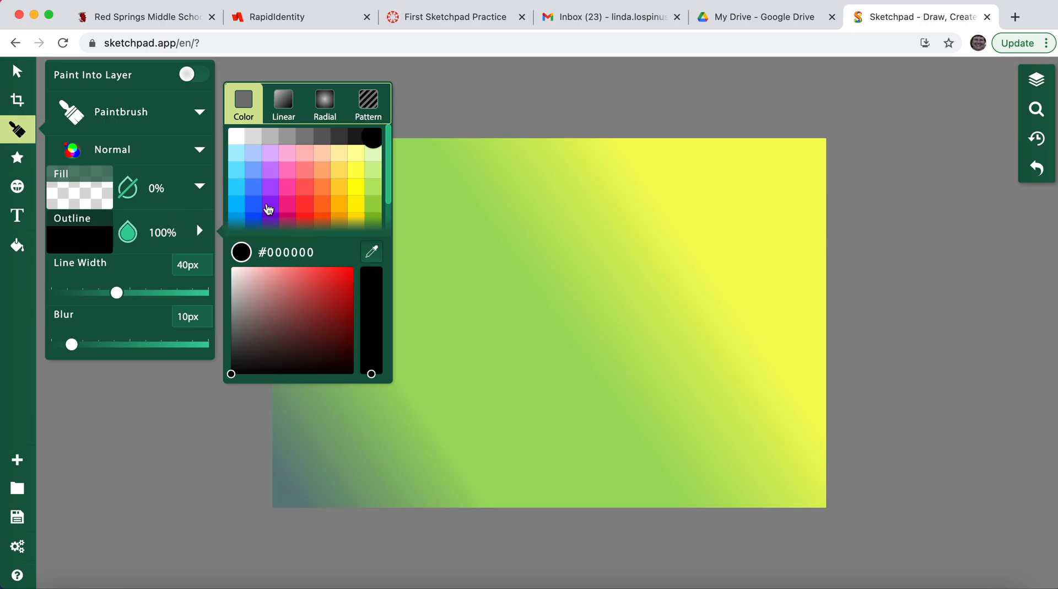
left_click(270, 206)
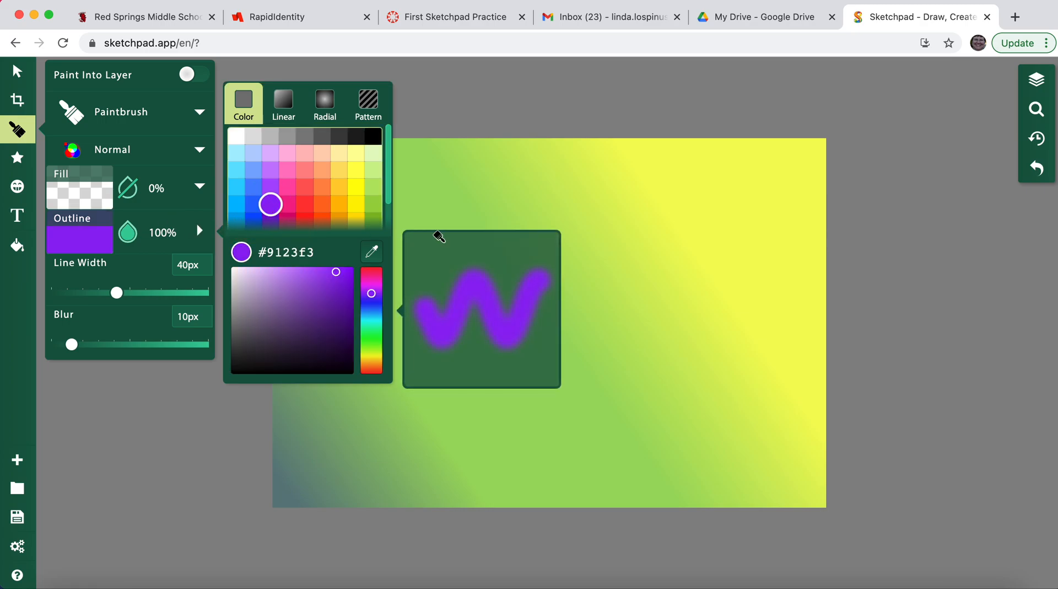
mouse_move(485, 256)
left_mouse_down()
mouse_move(642, 199)
mouse_move(640, 226)
mouse_move(539, 291)
mouse_move(433, 394)
mouse_move(457, 421)
mouse_move(758, 245)
mouse_move(639, 359)
mouse_move(622, 423)
mouse_move(858, 302)
left_mouse_up()
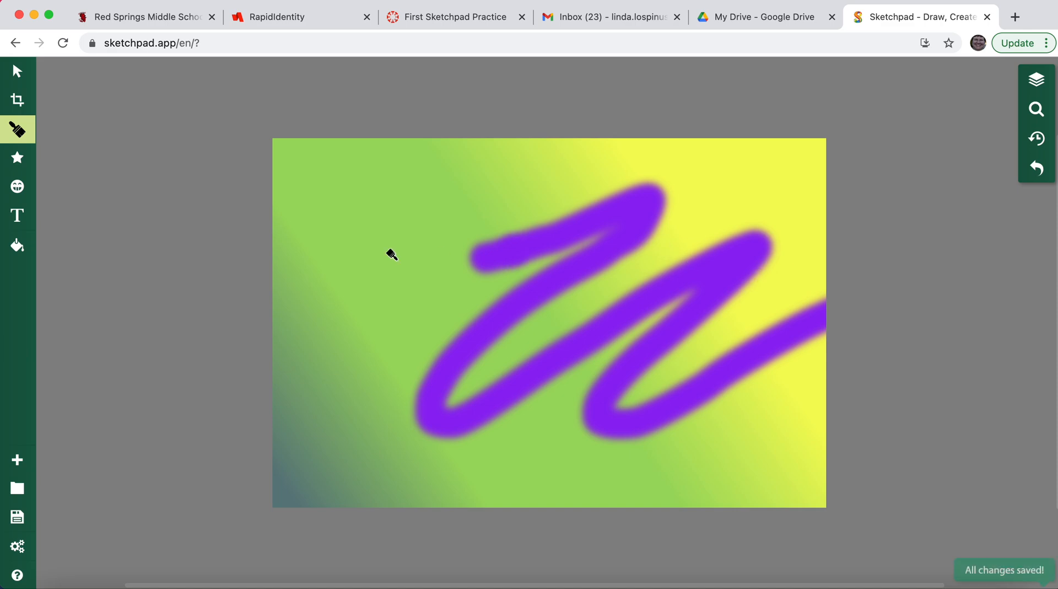
- Draw a long looping stroke that crosses the canvas several times with the Streamer brush in red #ff3737
left_click(17, 129)
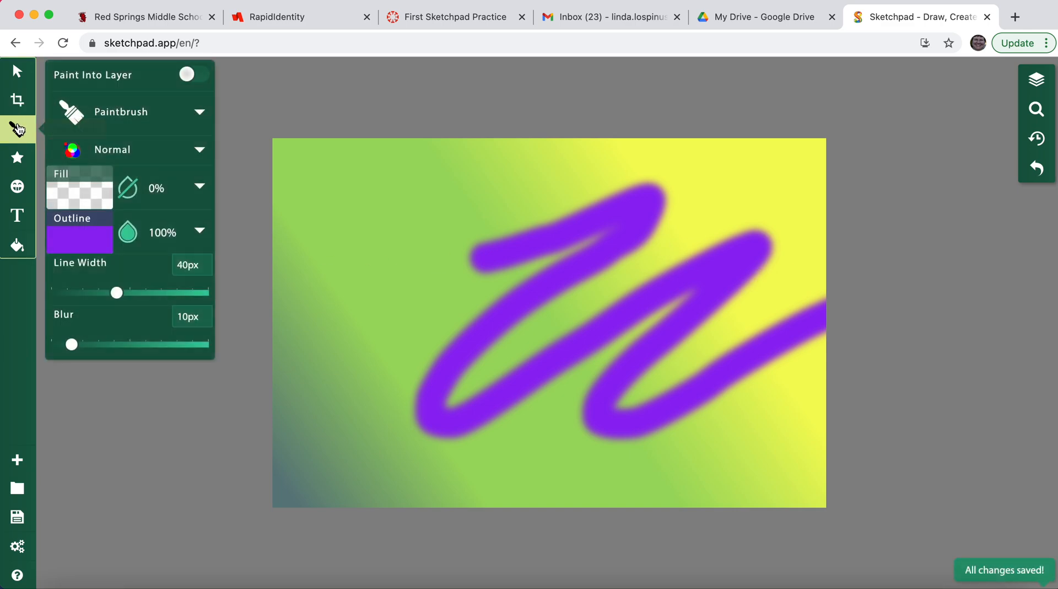
left_click(200, 114)
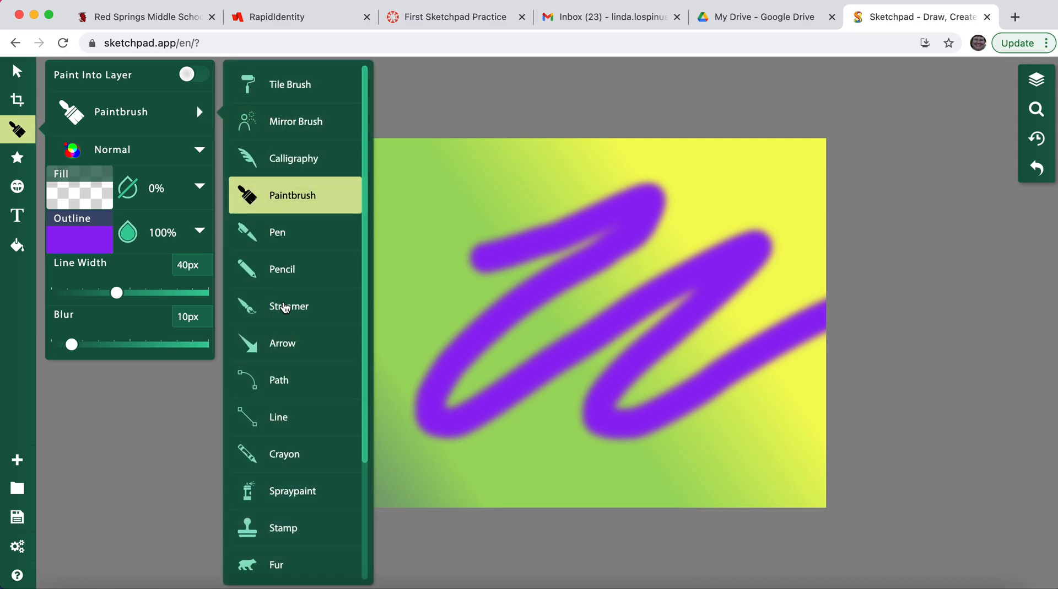
left_click(285, 310)
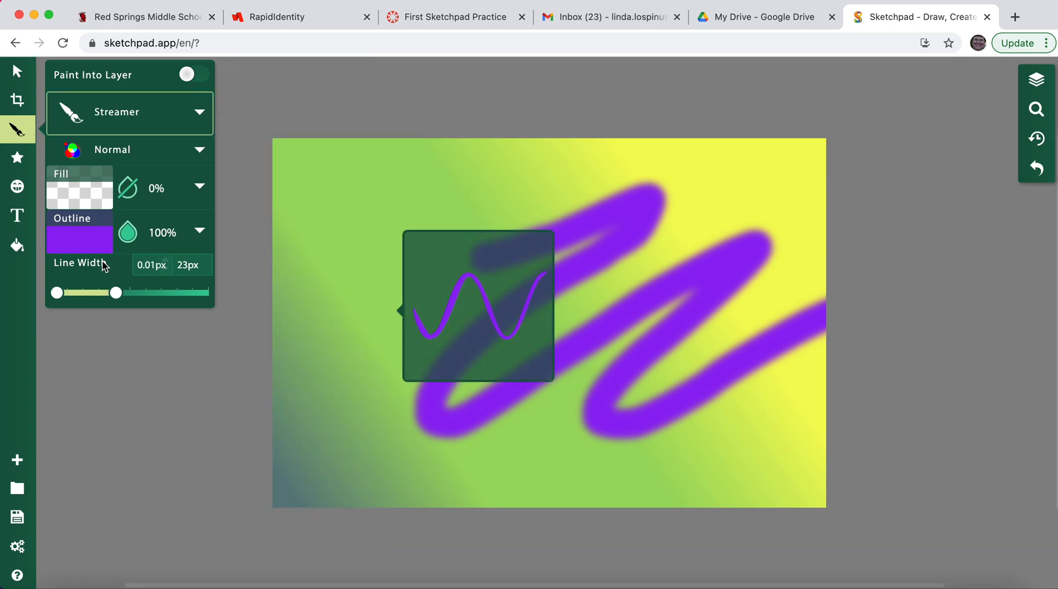
left_click(81, 238)
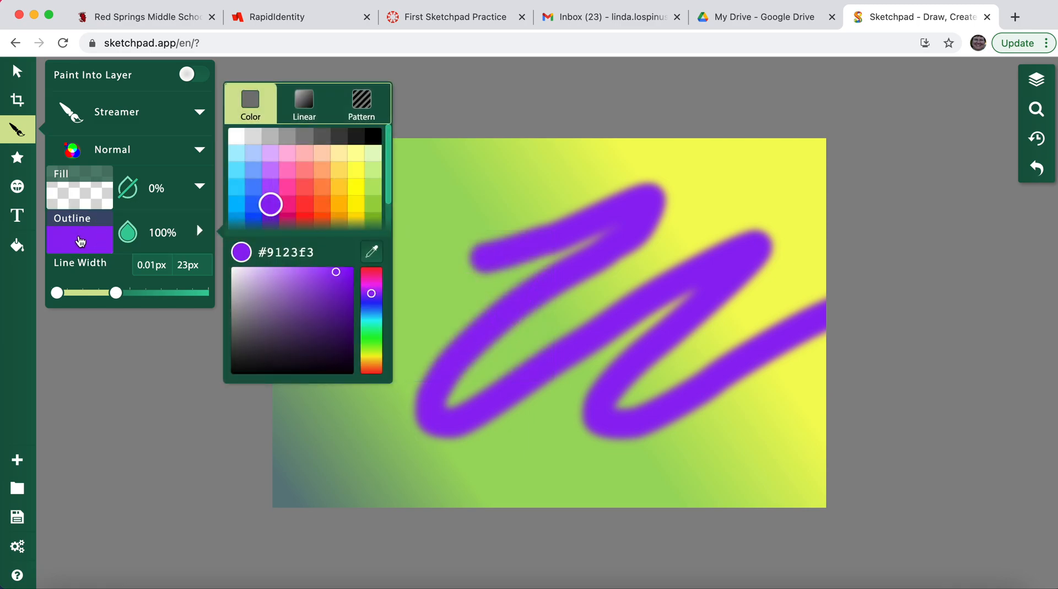
left_click(307, 208)
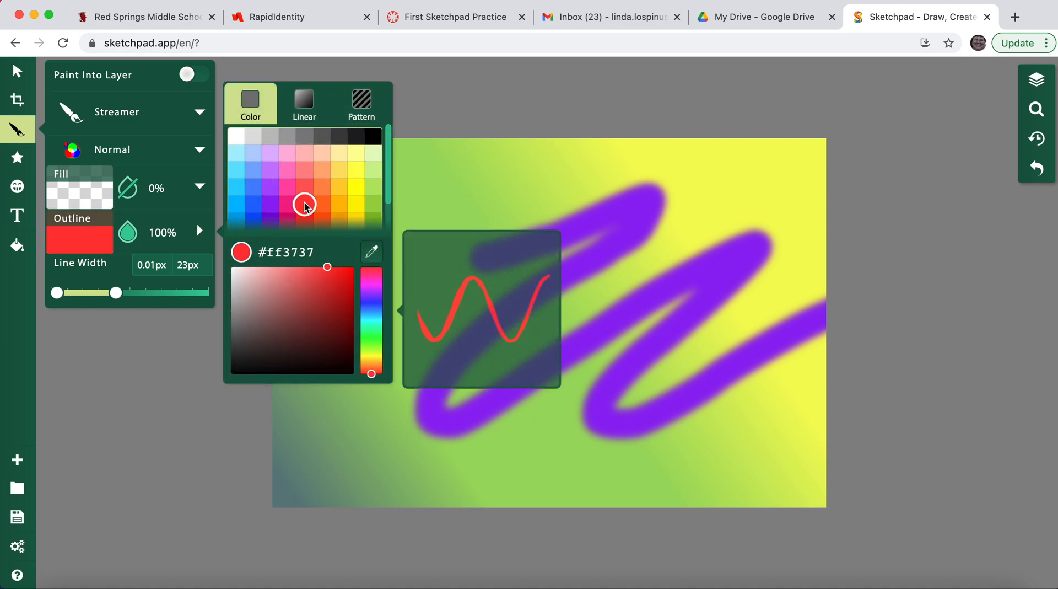
mouse_move(431, 189)
left_mouse_down()
mouse_move(499, 228)
mouse_move(488, 291)
mouse_move(730, 393)
mouse_move(750, 440)
mouse_move(887, 467)
mouse_move(693, 495)
mouse_move(334, 363)
mouse_move(165, 149)
mouse_move(351, 191)
mouse_move(545, 208)
mouse_move(420, 177)
mouse_move(420, 282)
mouse_move(977, 271)
left_mouse_up()
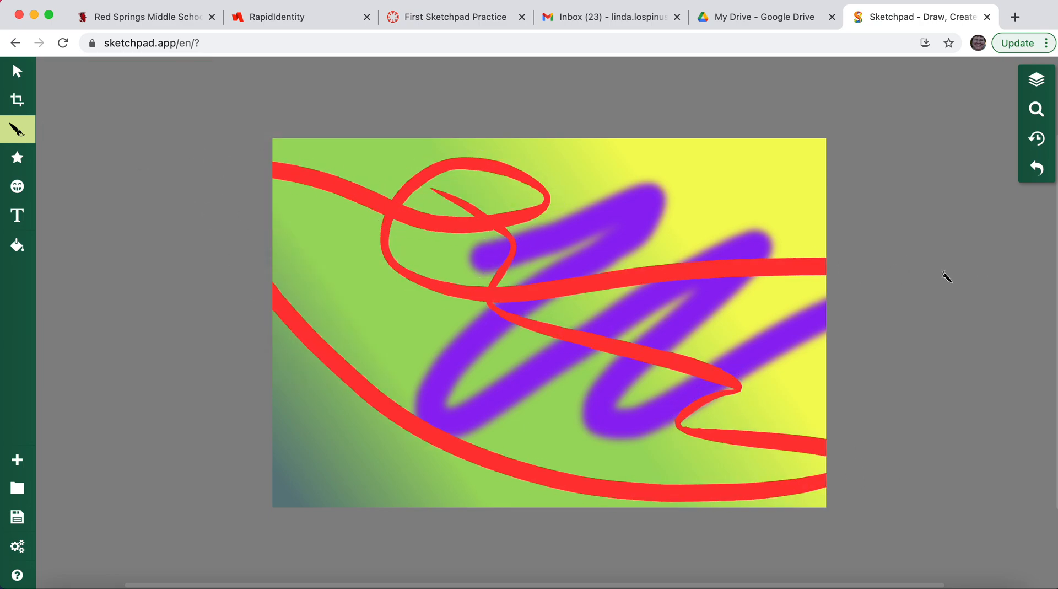
- Switch to the Stamp brush and choose the butterfly as its stamp image
left_click(17, 129)
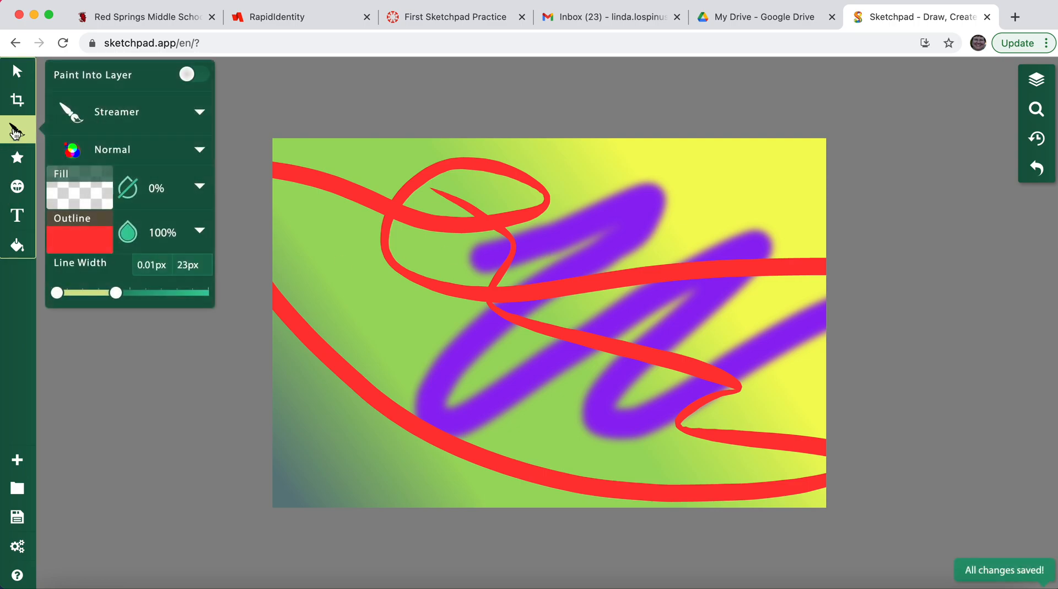
left_click(199, 112)
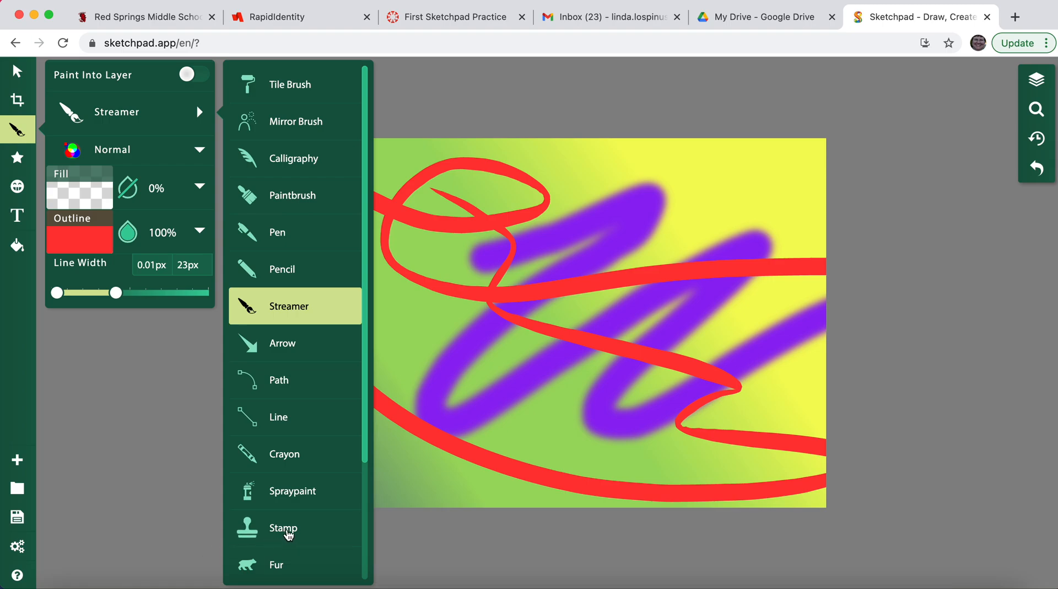
left_click(294, 530)
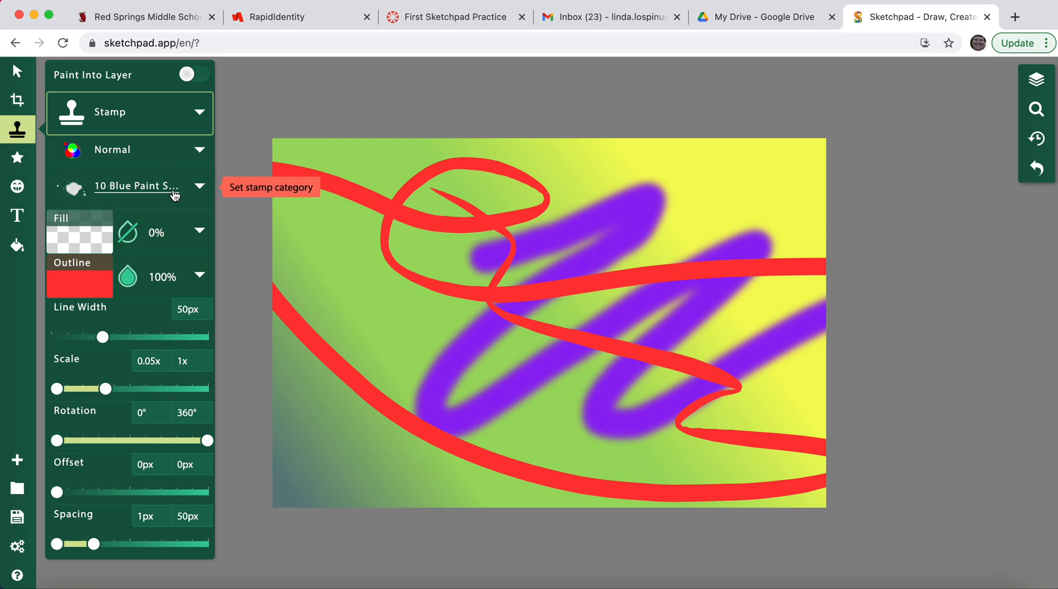
left_click(202, 187)
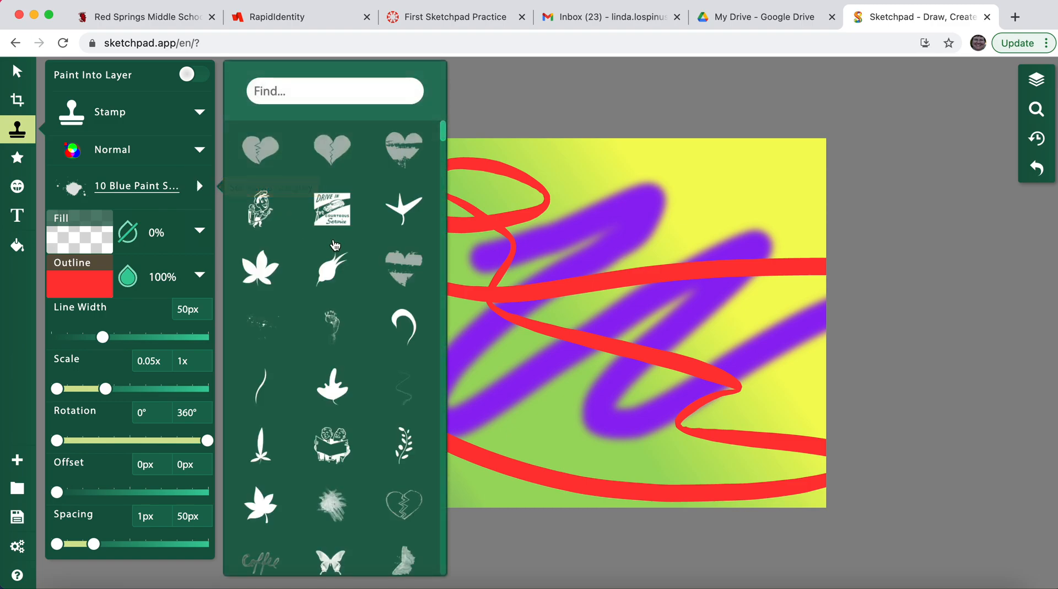
mouse_move(375, 281)
scroll(375, 281, "down", 6)
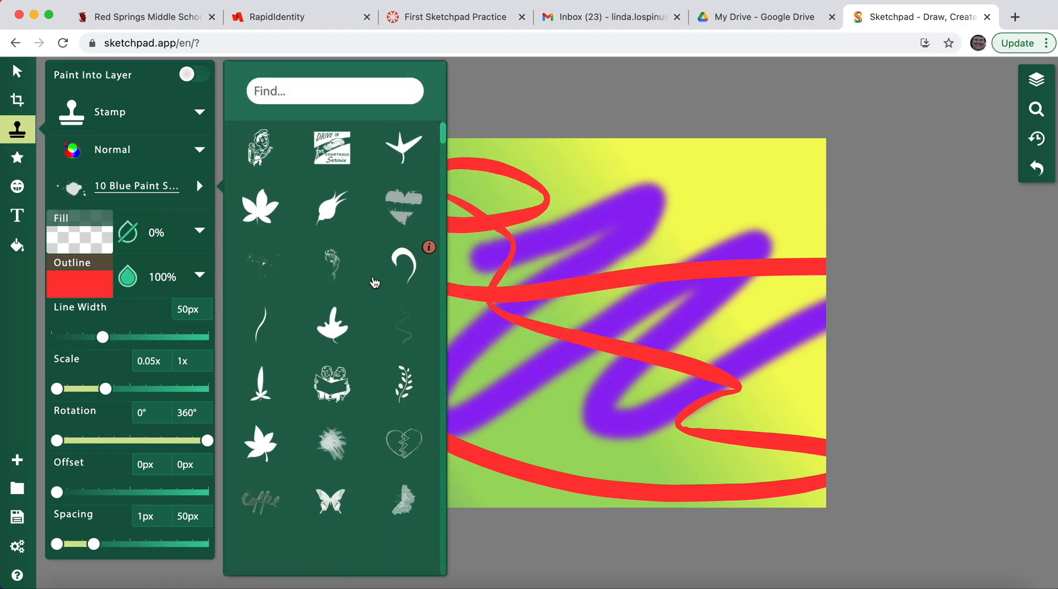
scroll(375, 281, "down", 3)
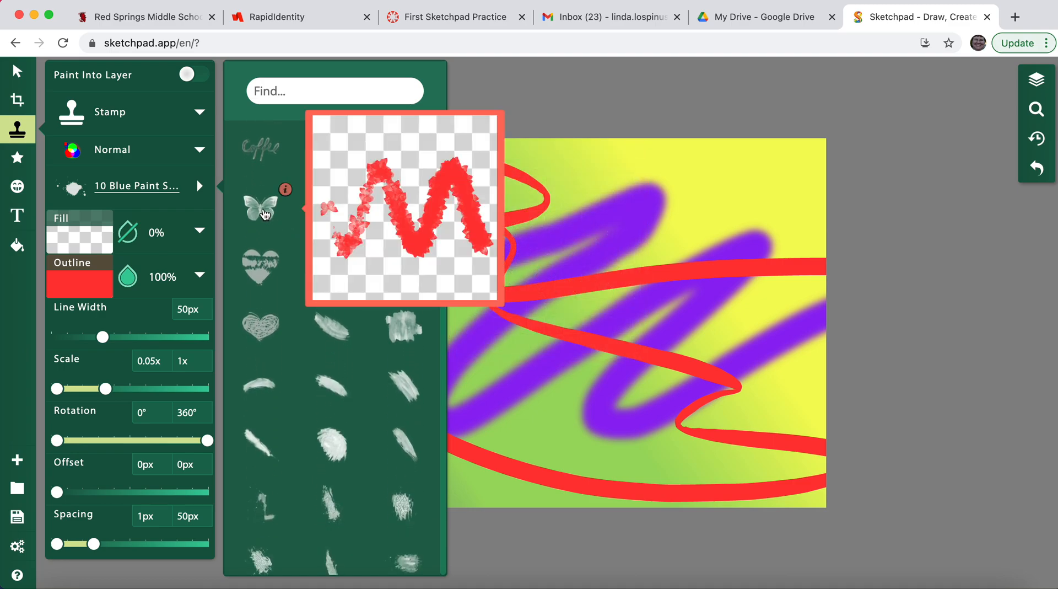
left_click(264, 212)
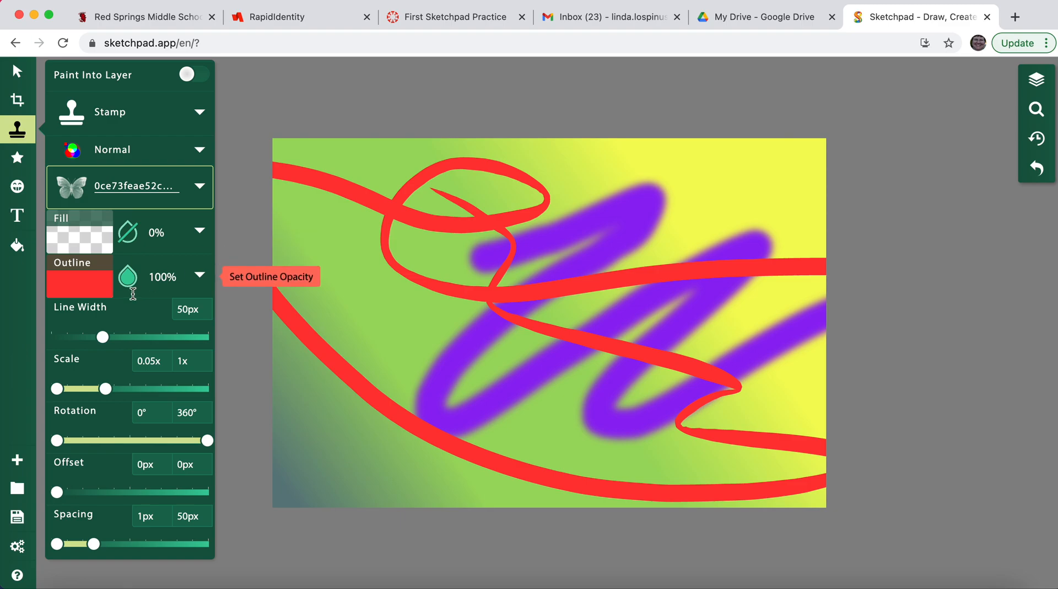
- Set the butterfly stamp's outline colour to blue #2469ff and its maximum scale to 1.07x
left_click(93, 289)
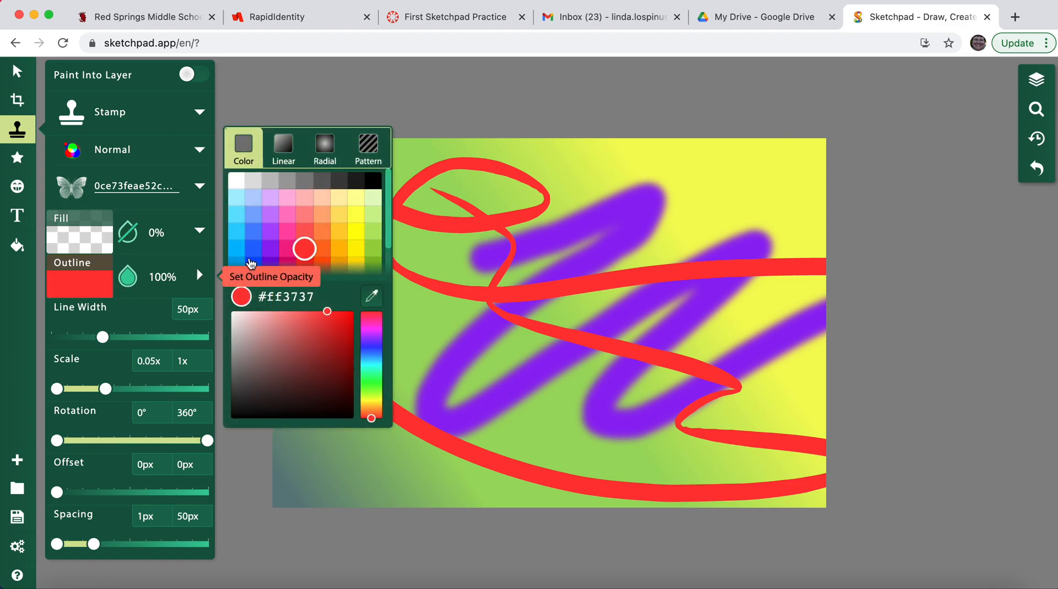
left_click(253, 249)
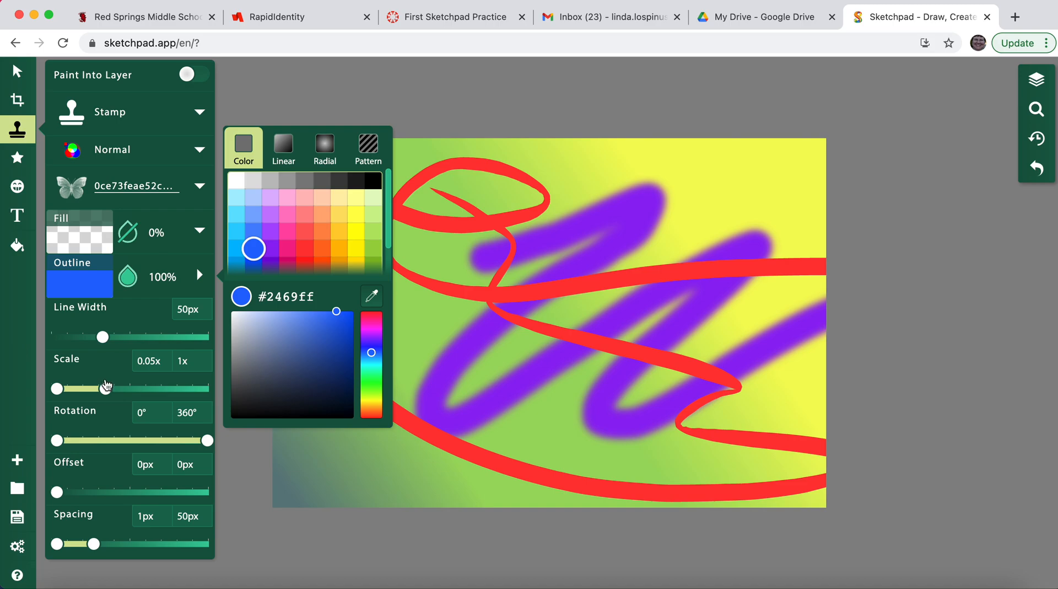
left_click_drag(107, 390, 107, 389)
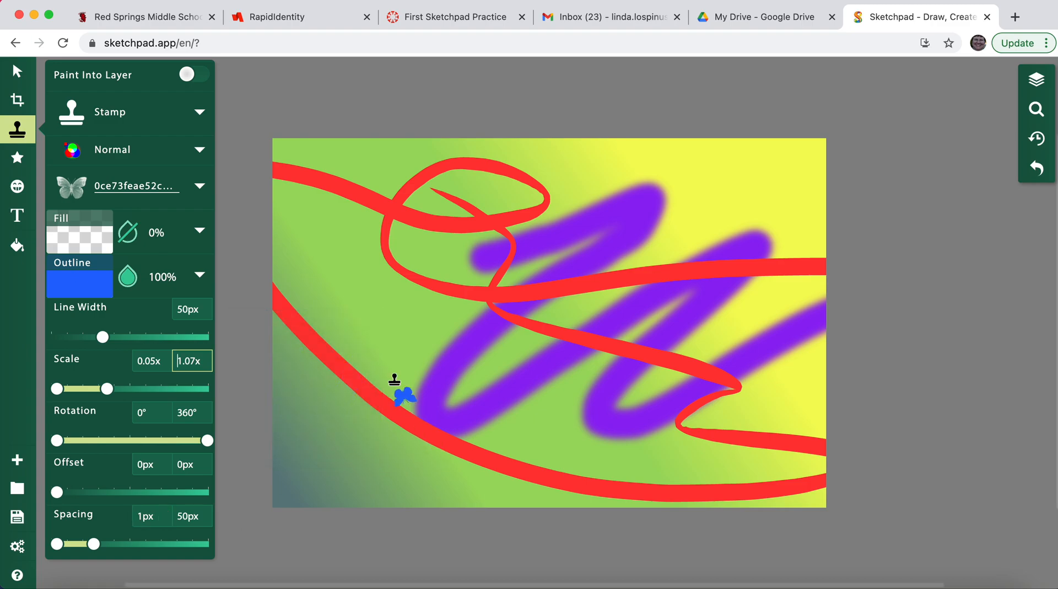
- Stamp single butterflies around the canvas's upper and left areas, and paint a long winding trail of butterflies across the whole drawing
left_click(386, 331)
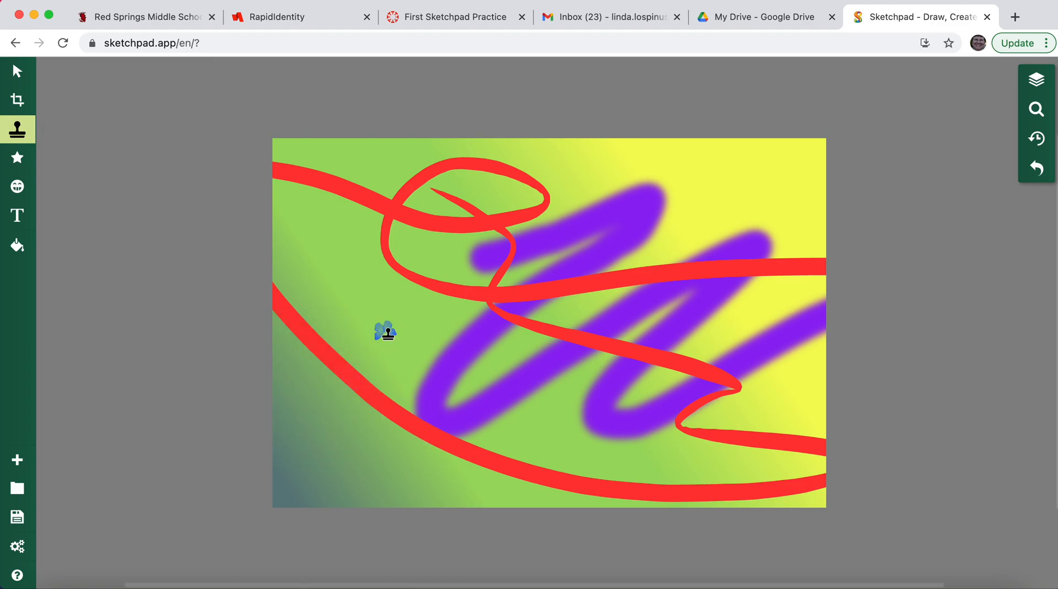
left_click(389, 168)
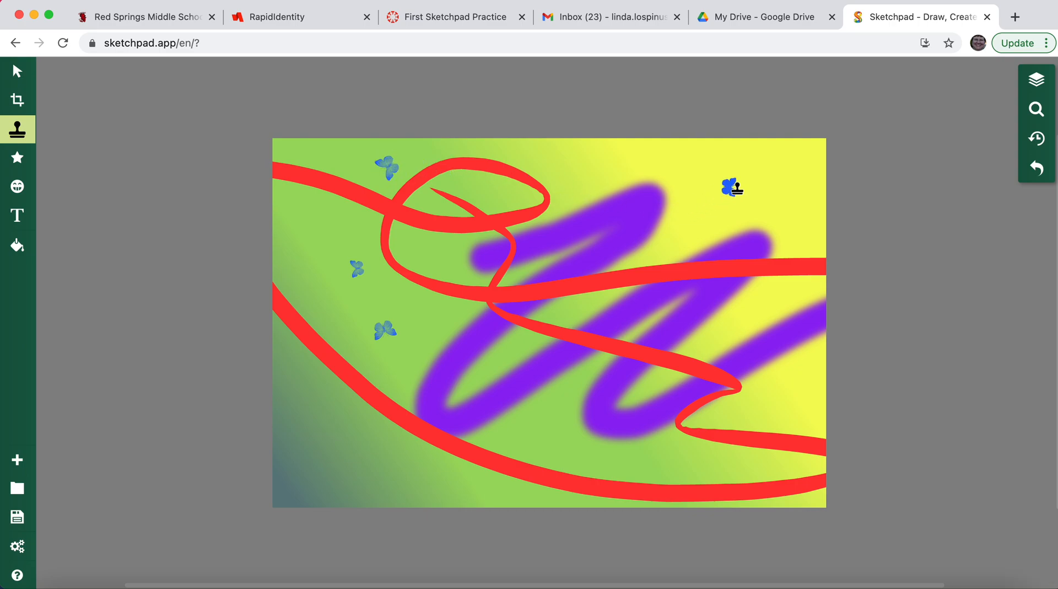
left_click(752, 178)
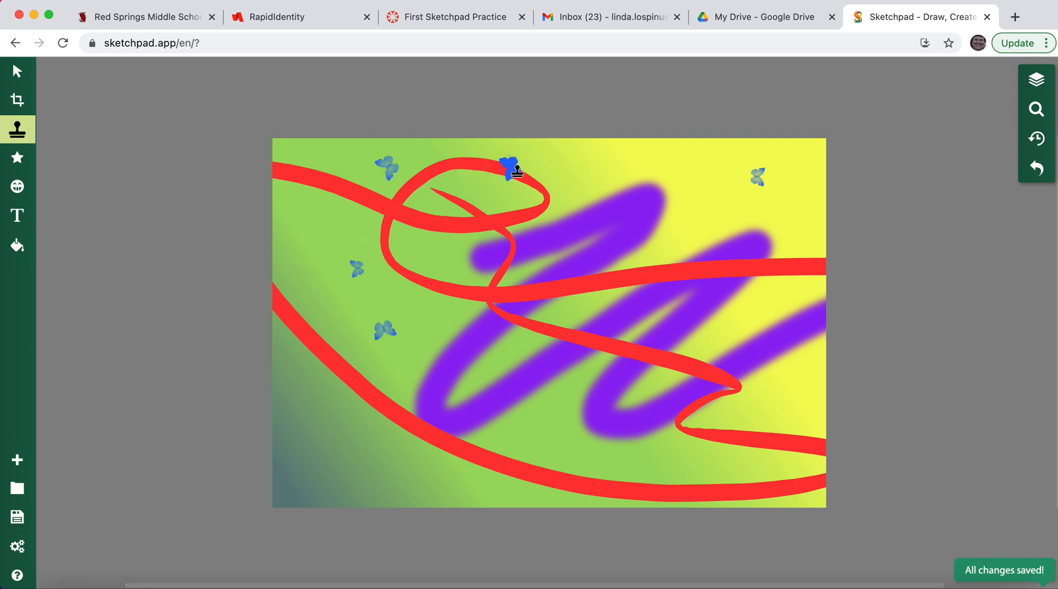
left_click(552, 163)
mouse_move(558, 182)
left_mouse_down()
mouse_move(589, 249)
mouse_move(648, 262)
mouse_move(684, 298)
mouse_move(758, 340)
mouse_move(797, 384)
mouse_move(793, 417)
mouse_move(742, 449)
mouse_move(701, 454)
mouse_move(616, 419)
mouse_move(572, 458)
mouse_move(516, 472)
mouse_move(487, 445)
mouse_move(479, 374)
mouse_move(462, 351)
mouse_move(398, 374)
mouse_move(369, 359)
mouse_move(351, 336)
mouse_move(345, 259)
mouse_move(270, 241)
mouse_move(272, 337)
mouse_move(290, 369)
mouse_move(347, 397)
mouse_move(366, 424)
mouse_move(309, 452)
mouse_move(259, 438)
mouse_move(282, 477)
mouse_move(355, 485)
mouse_move(413, 471)
mouse_move(513, 505)
mouse_move(656, 483)
mouse_move(749, 493)
mouse_move(790, 472)
mouse_move(825, 418)
mouse_move(830, 378)
mouse_move(822, 344)
mouse_move(784, 308)
mouse_move(822, 344)
mouse_move(711, 307)
mouse_move(622, 255)
mouse_move(675, 186)
mouse_move(670, 121)
left_mouse_up()
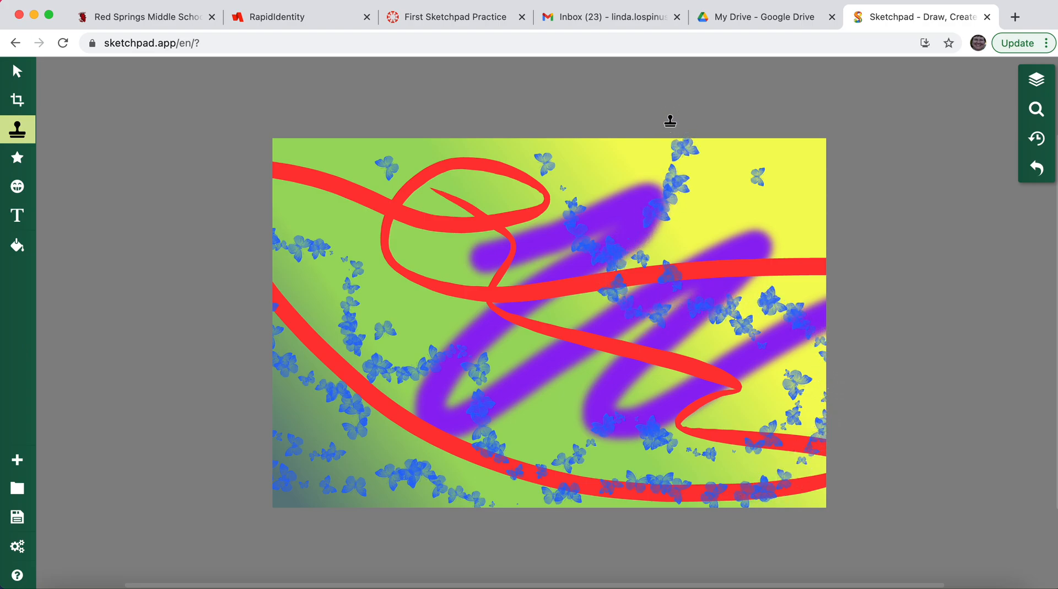